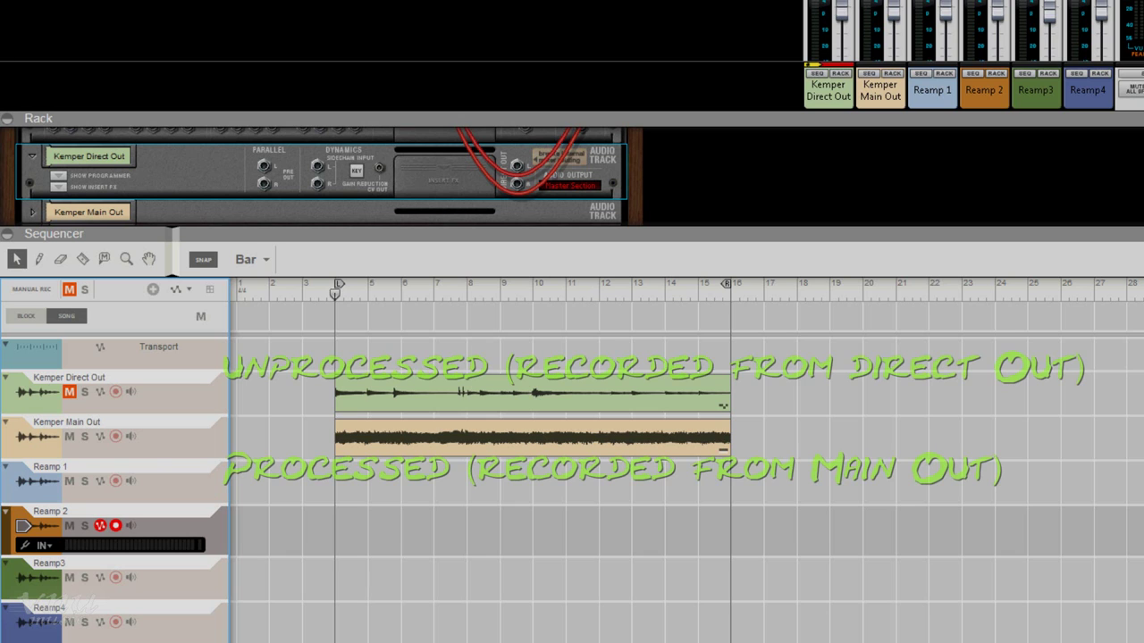
# Step: Play back the looped bars and solo the Kemper Direct Out track to hear the unprocessed recording against the processed one
pyautogui.press('space')
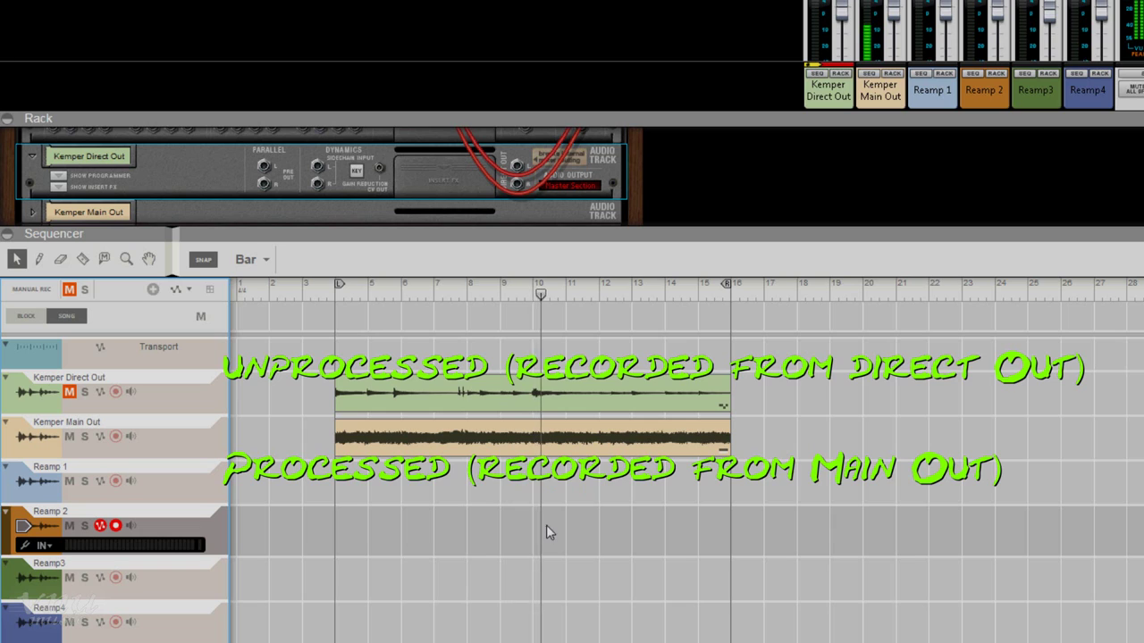
pyautogui.click(84, 393)
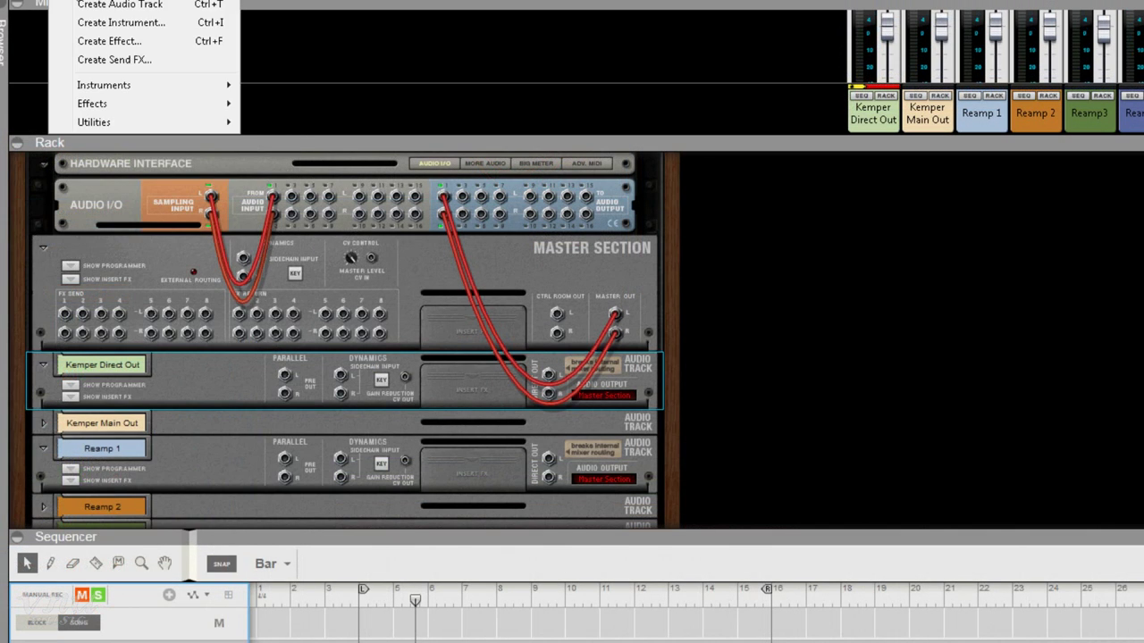
# Step: Activate Output 3 / Output 4 in the audio preferences and patch the Kemper Direct Out track's direct out to the newly enabled hardware output
pyautogui.moveTo(43, 3)
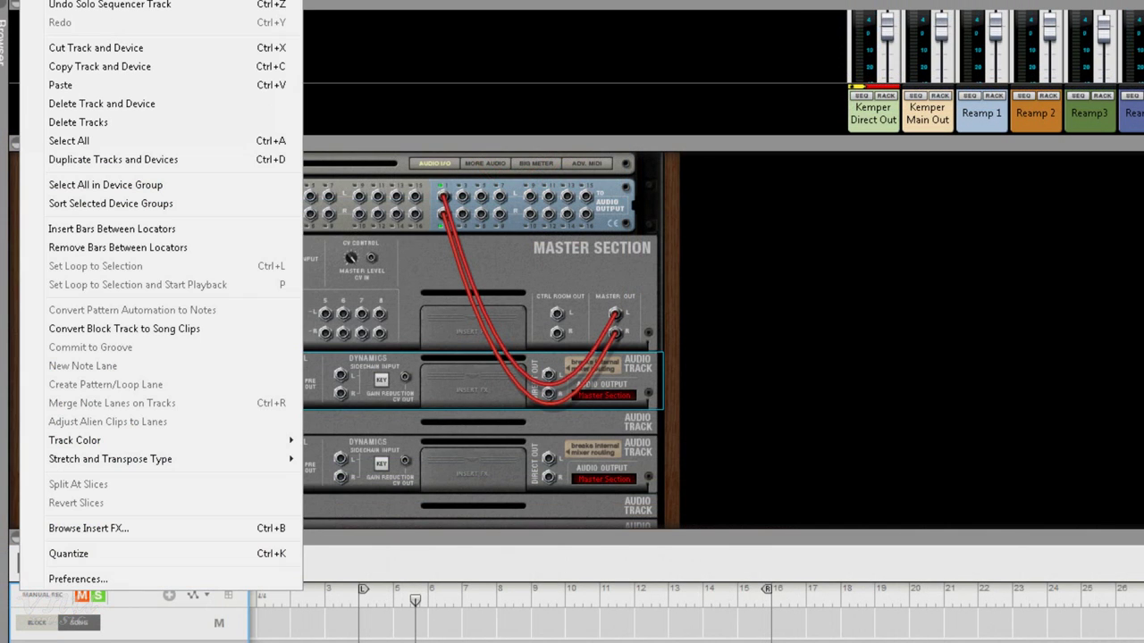
pyautogui.click(144, 581)
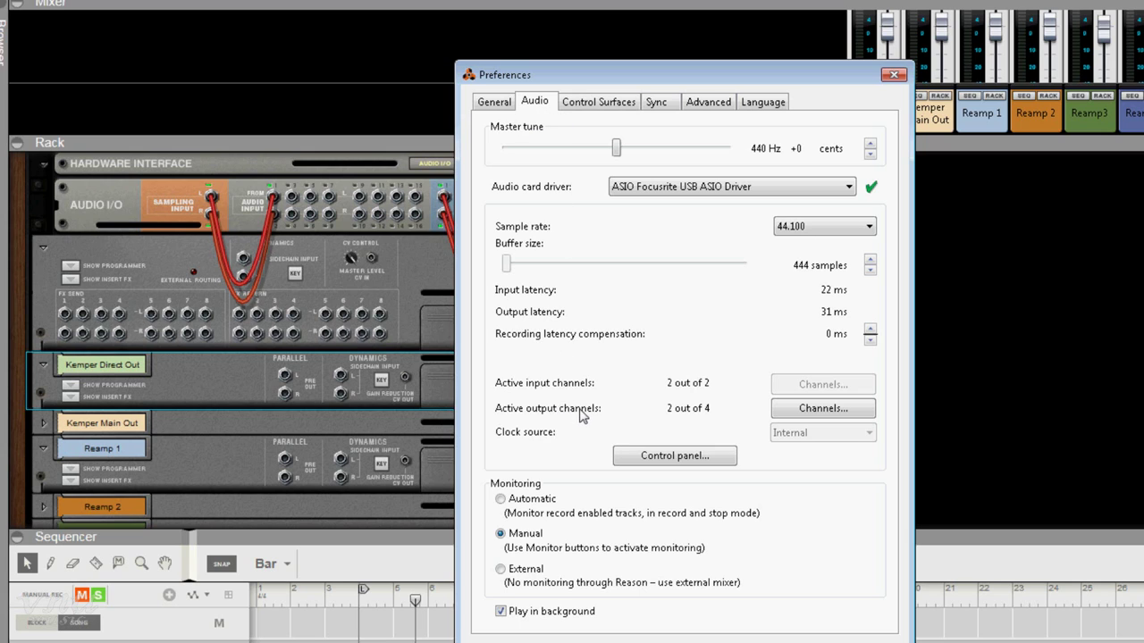
pyautogui.click(807, 412)
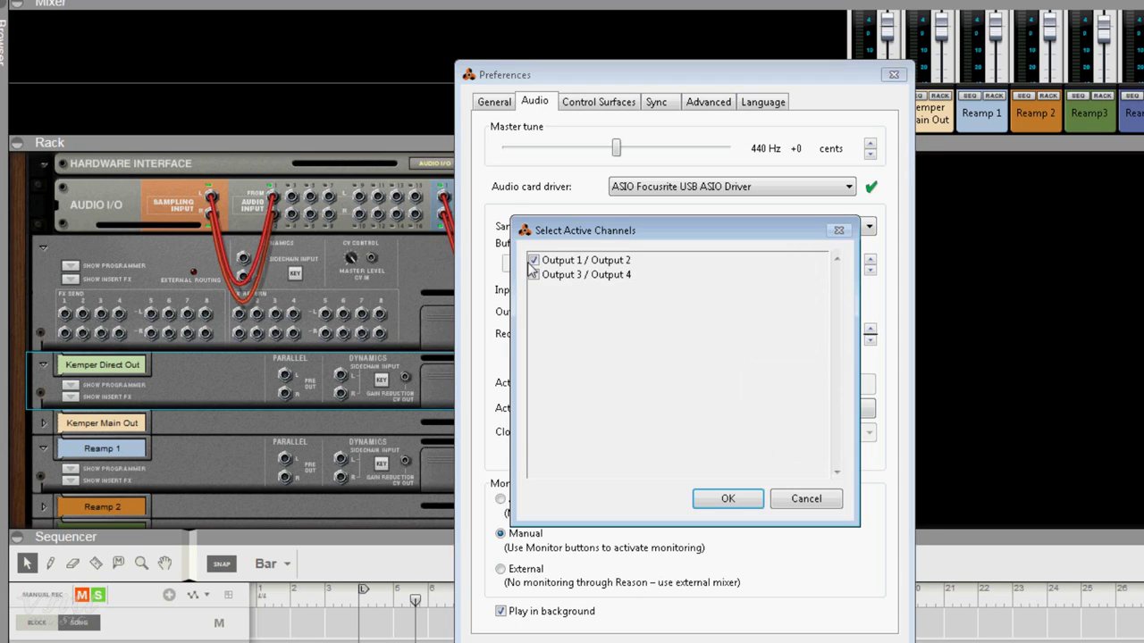
pyautogui.click(728, 499)
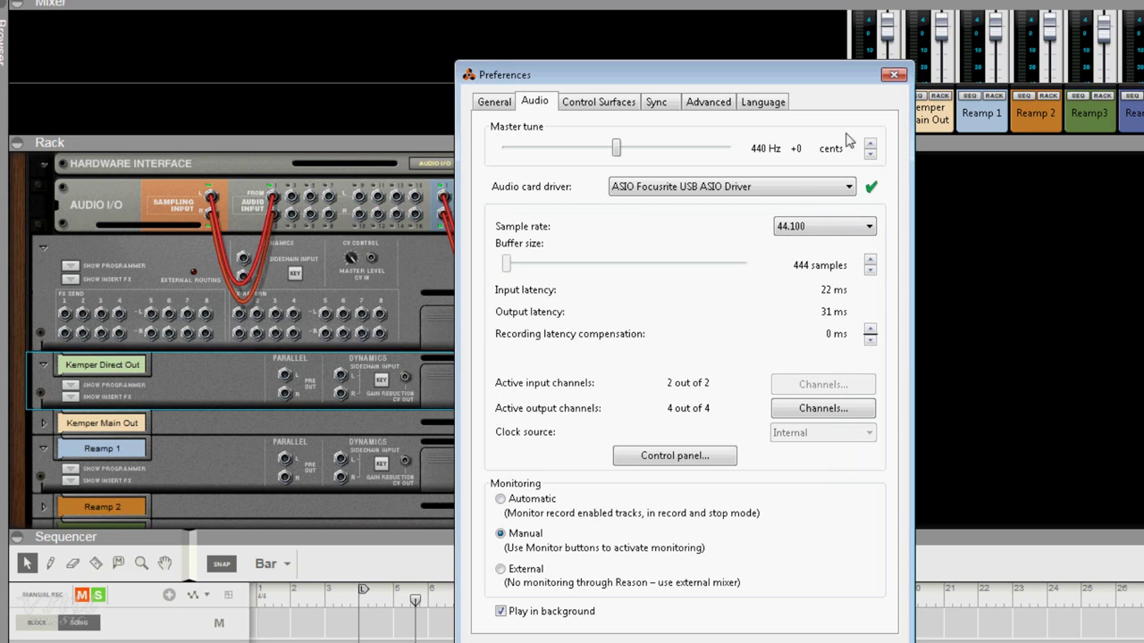
pyautogui.click(892, 77)
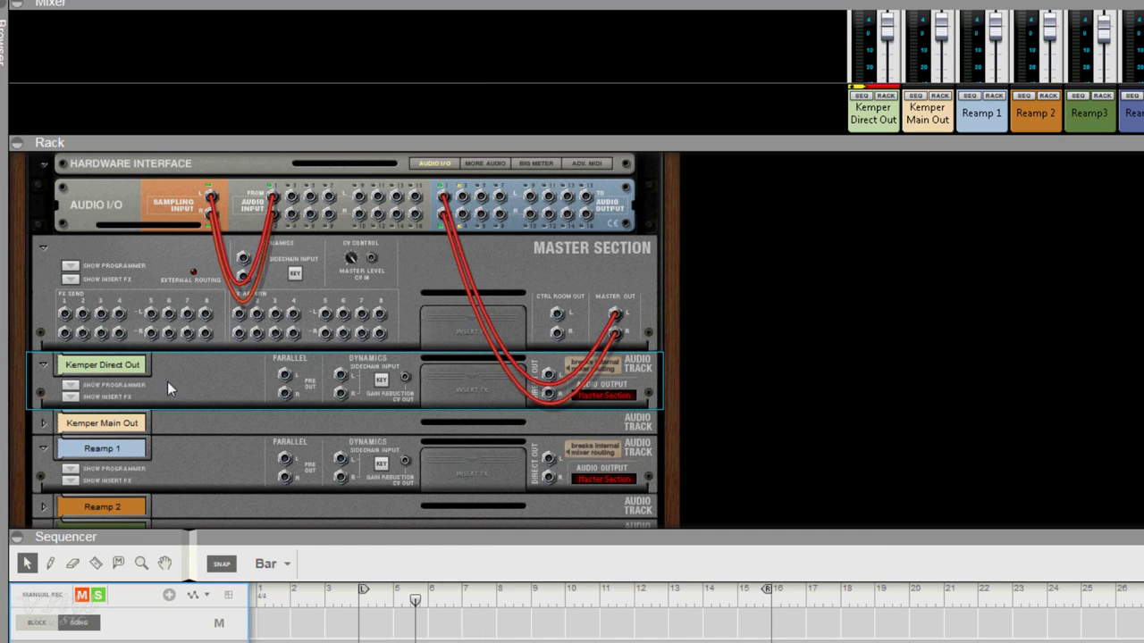
pyautogui.moveTo(556, 375); pyautogui.dragTo(466, 204)
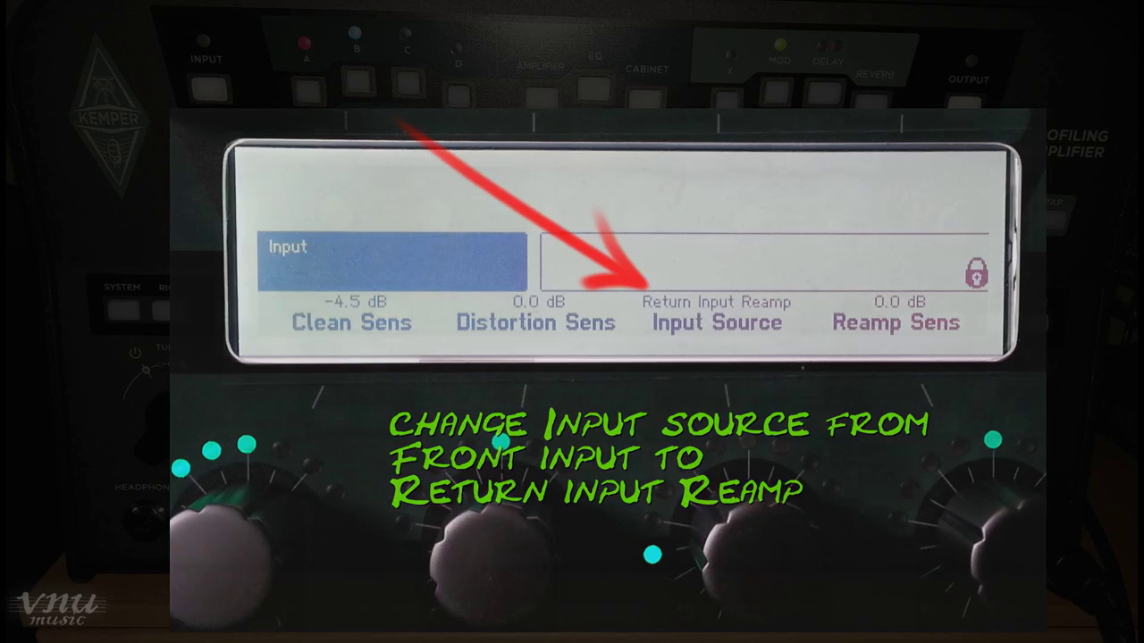
# Step: Check the Reamp 1 track's input selection and record the reamped signal onto it from the left locator
pyautogui.click(77, 487)
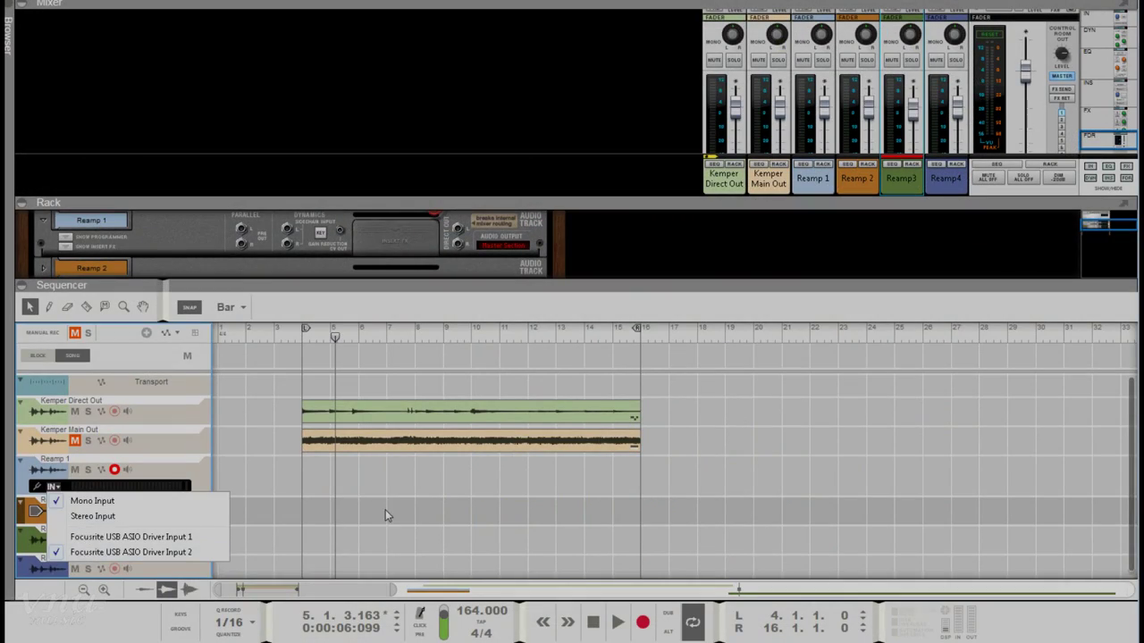
pyautogui.click(385, 515)
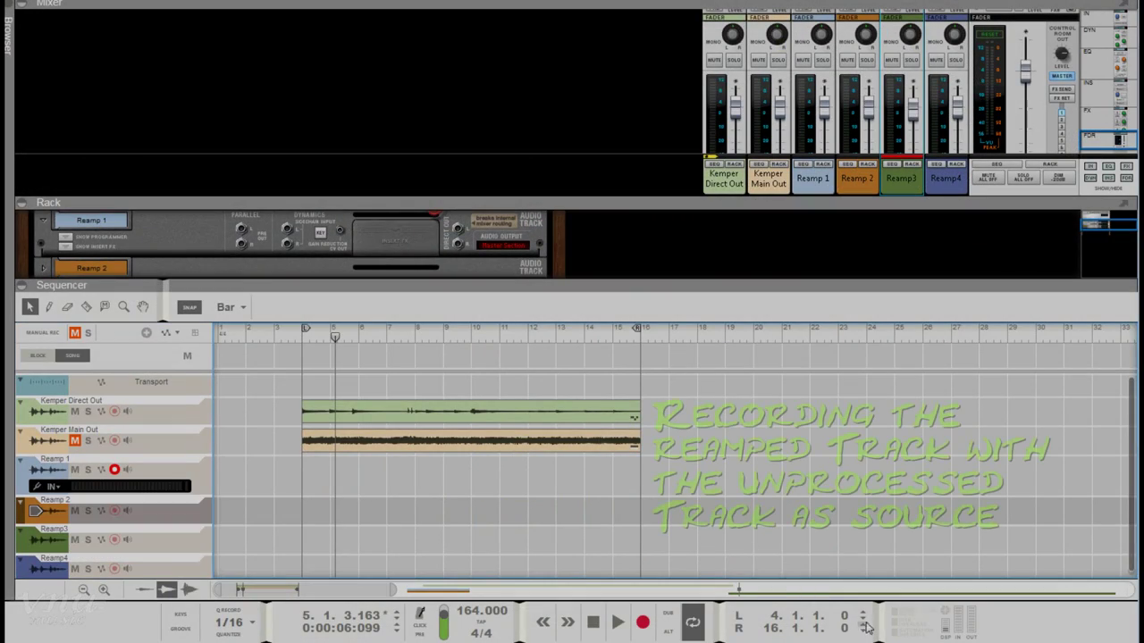
pyautogui.click(739, 620)
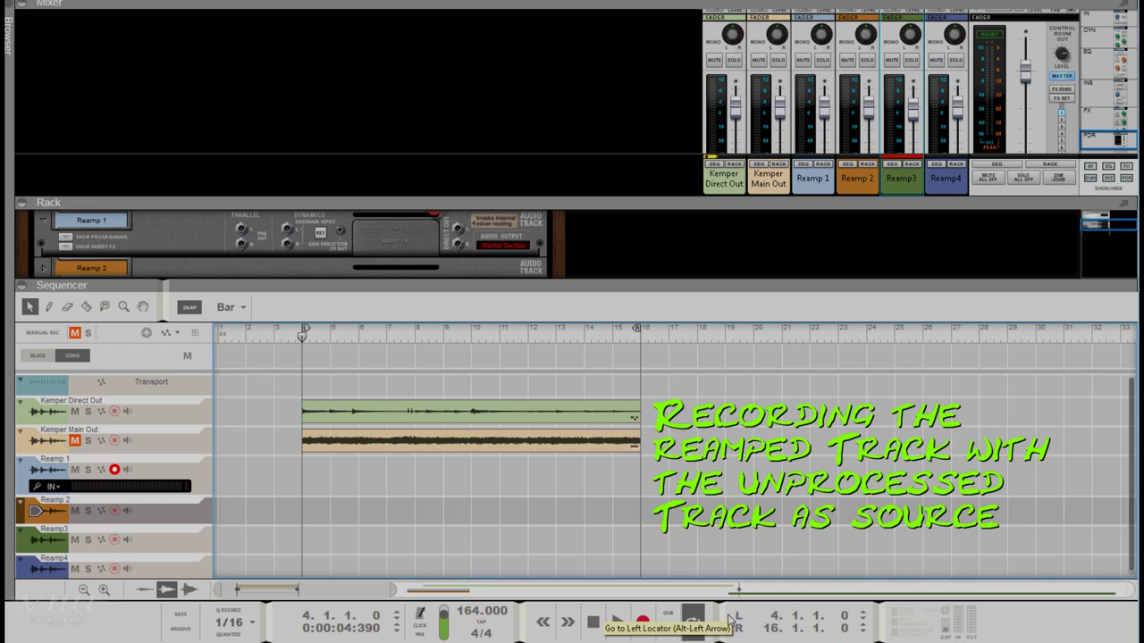
pyautogui.click(644, 621)
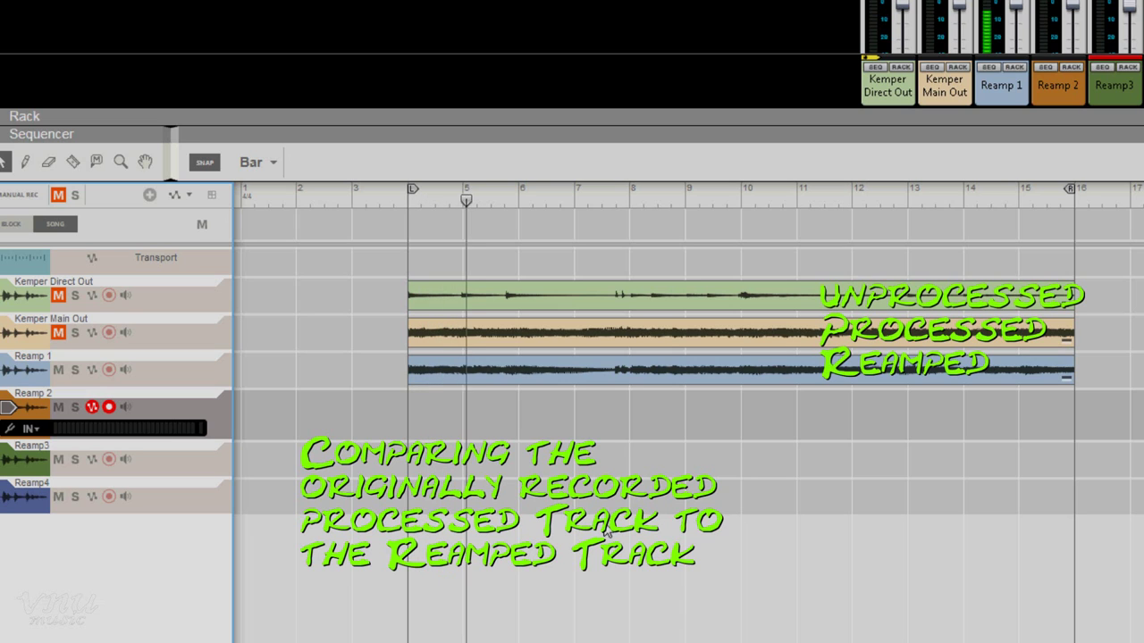
# Step: Compare the original processed recording with Reamp 1 by switching the Kemper Main Out track's solo on and off during playback
pyautogui.click(76, 332)
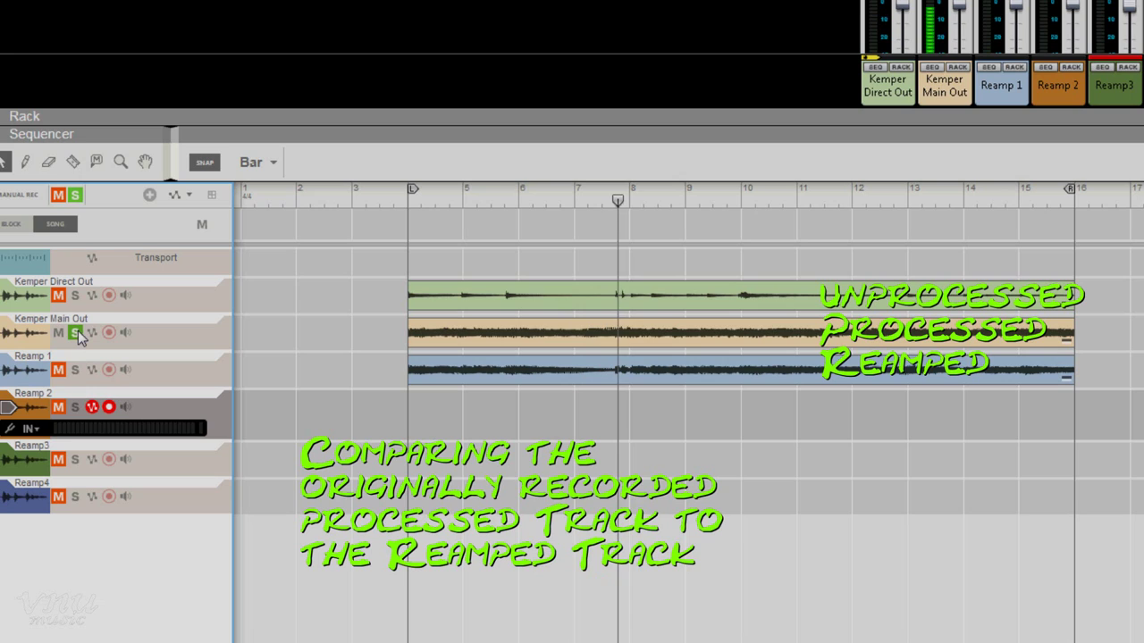
pyautogui.click(76, 333)
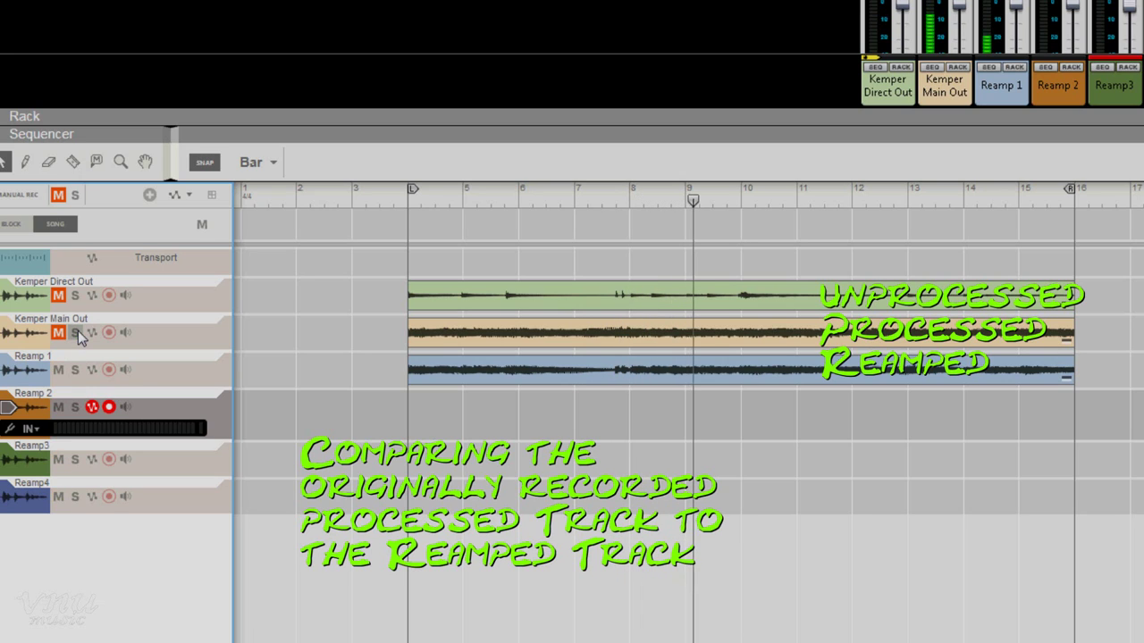
pyautogui.click(76, 333)
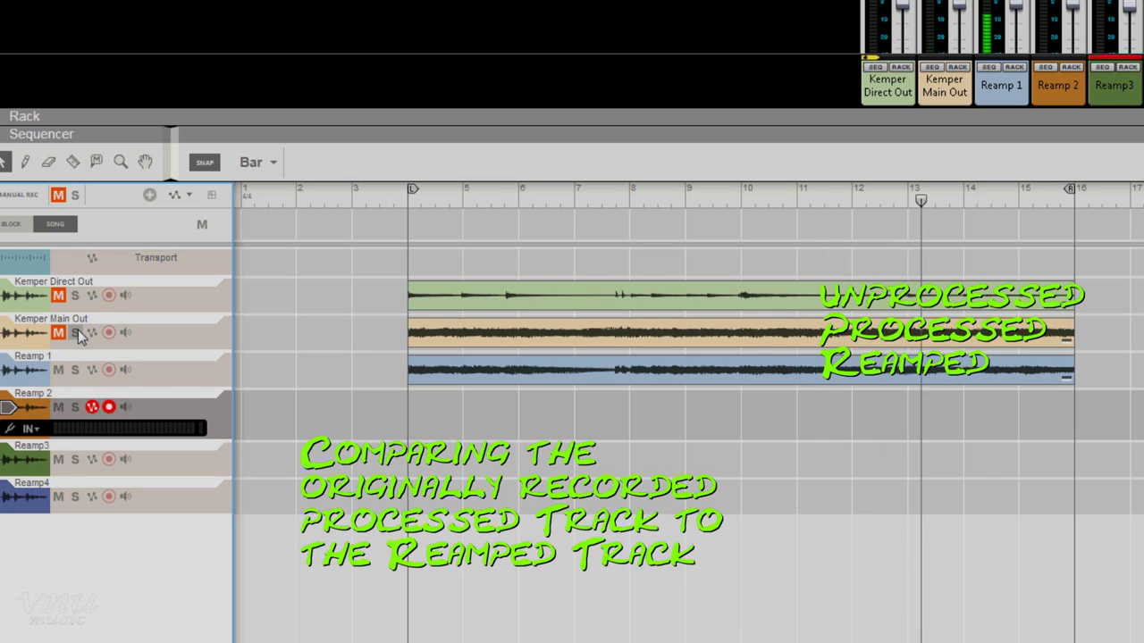
pyautogui.click(76, 332)
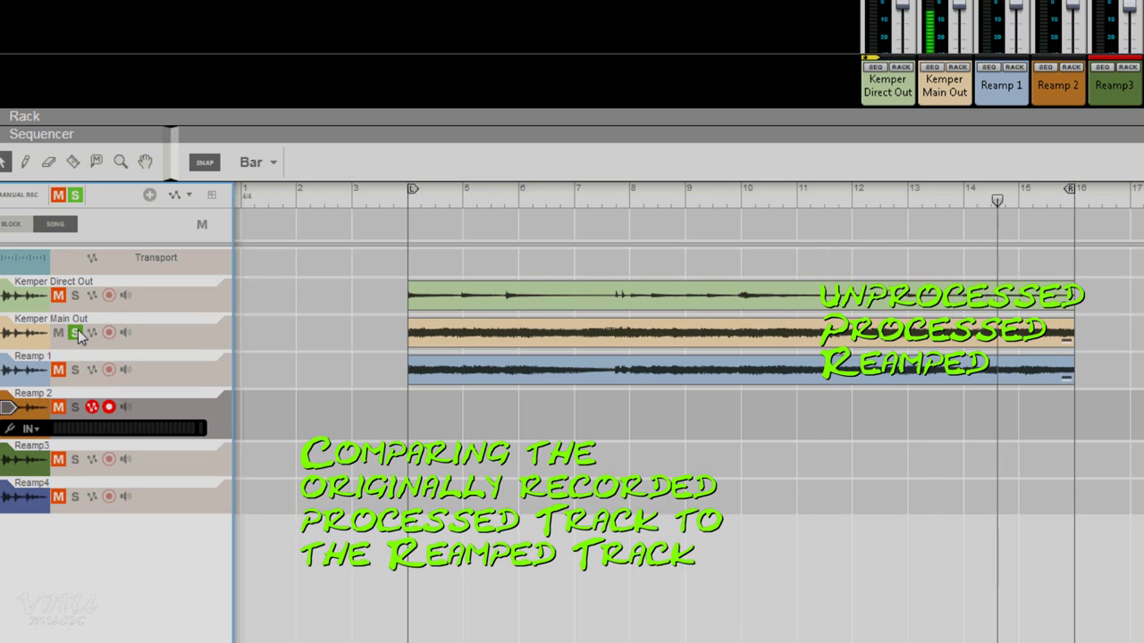
pyautogui.click(76, 332)
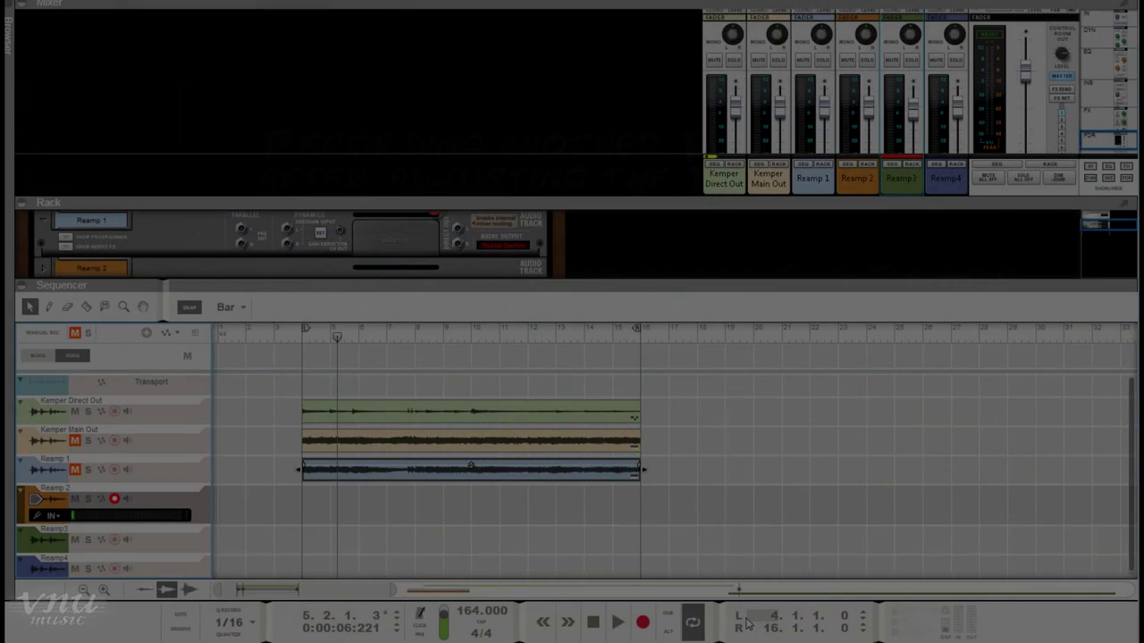
# Step: Record a second reamp onto the Reamp 2 track, from the left locator up to the right locator at bar 16
pyautogui.click(643, 623)
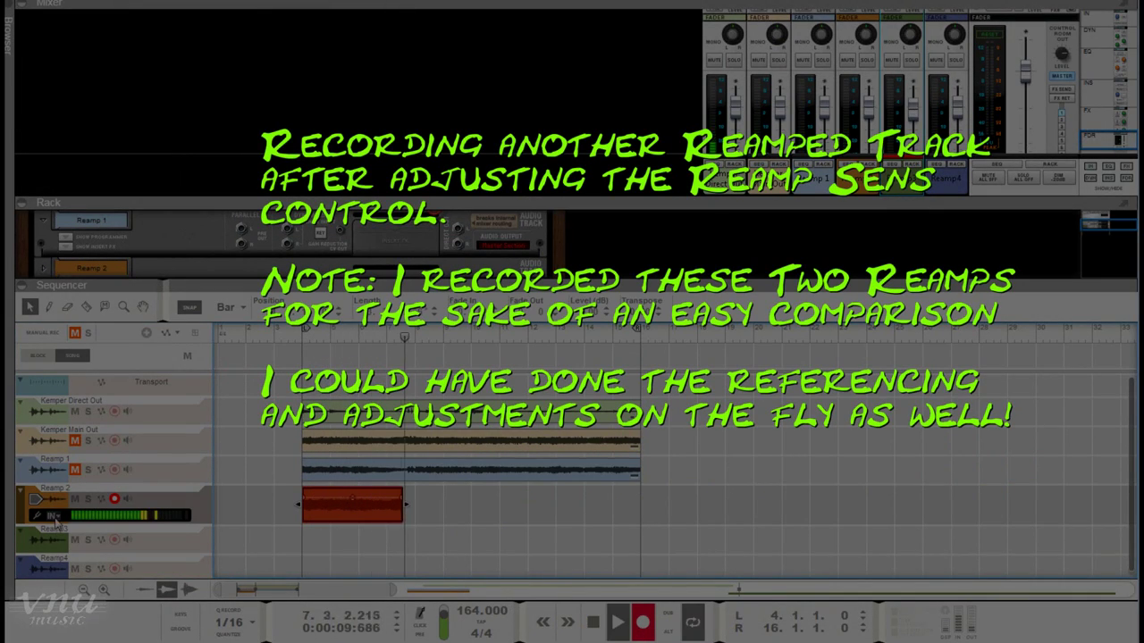
pyautogui.click(54, 520)
pyautogui.click(274, 496)
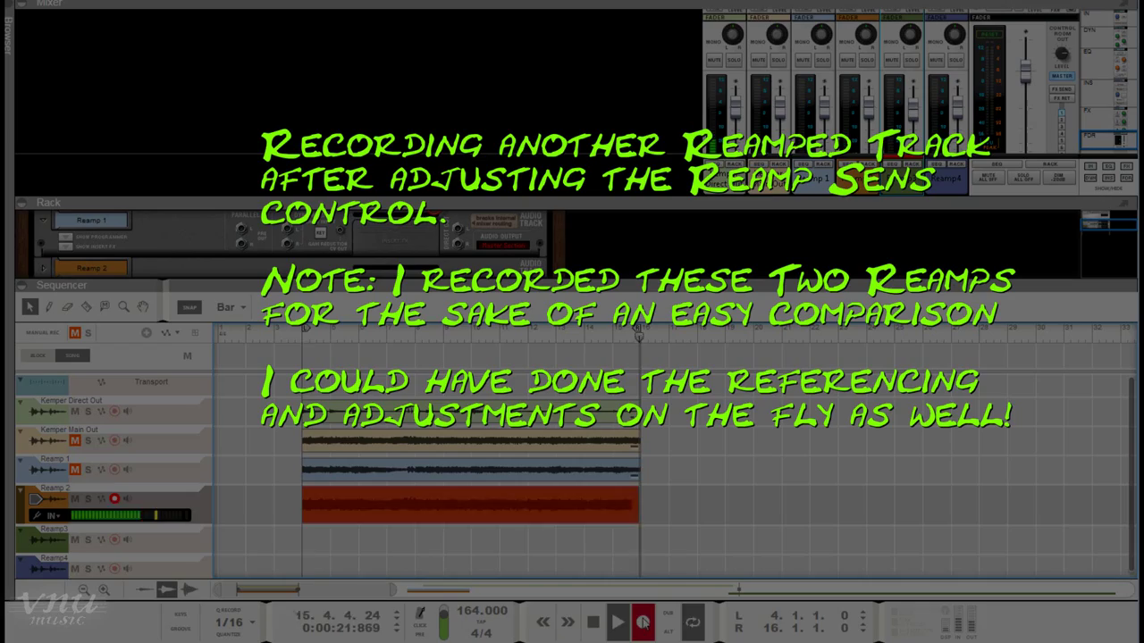
pyautogui.click(643, 623)
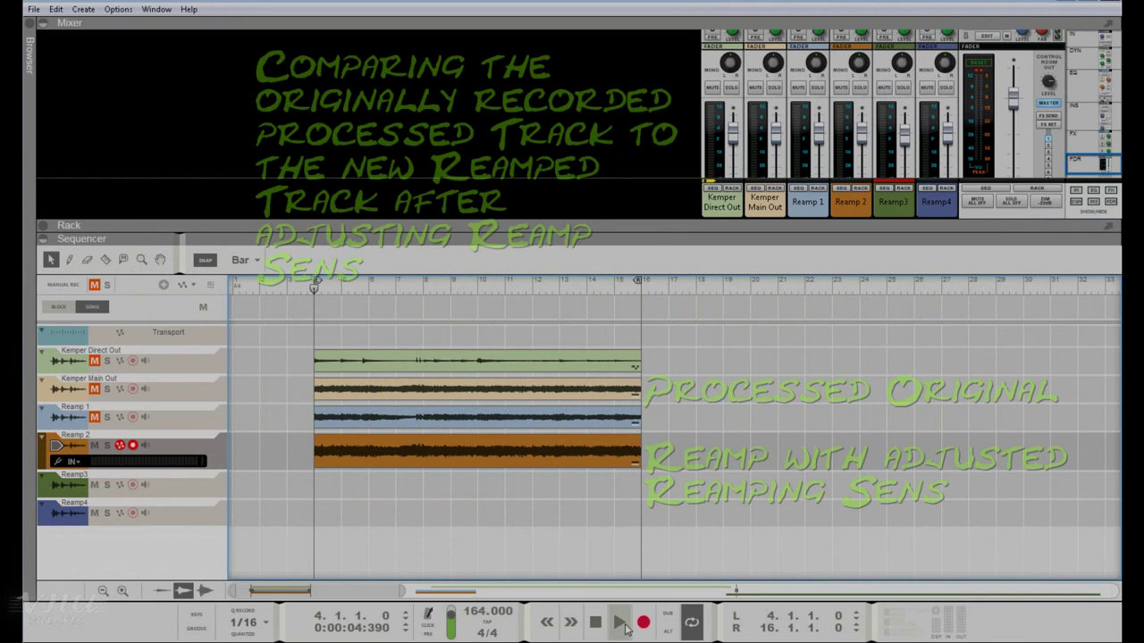
# Step: Play the loop and compare Reamp 2 with the original processed recording by alternately soloing and unsoloing the Kemper Main Out track
pyautogui.click(618, 622)
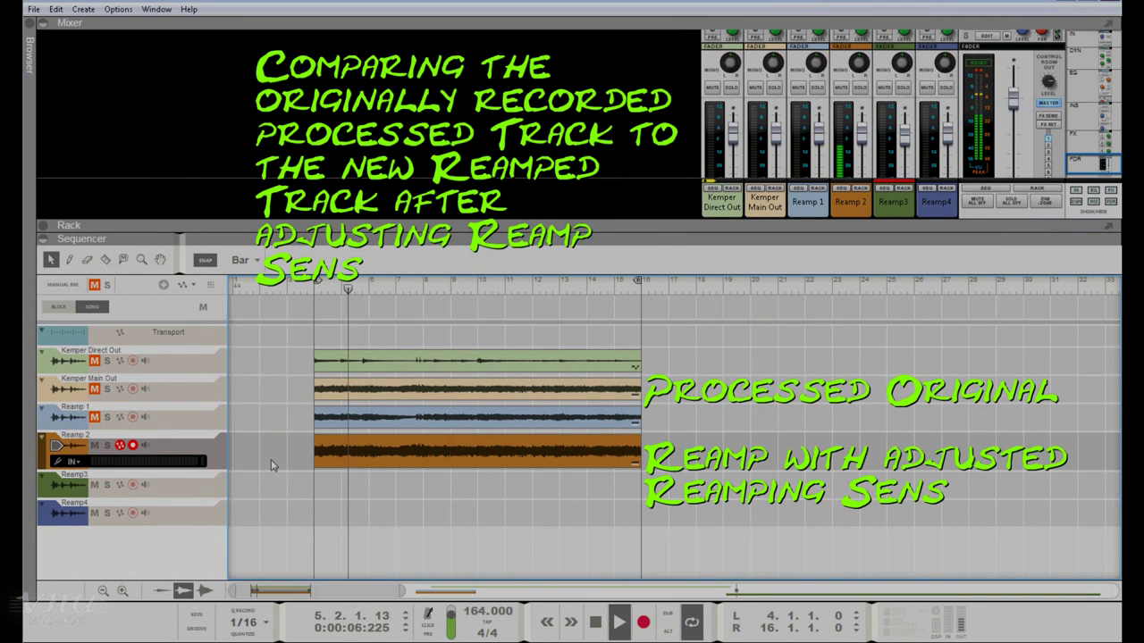
pyautogui.click(106, 390)
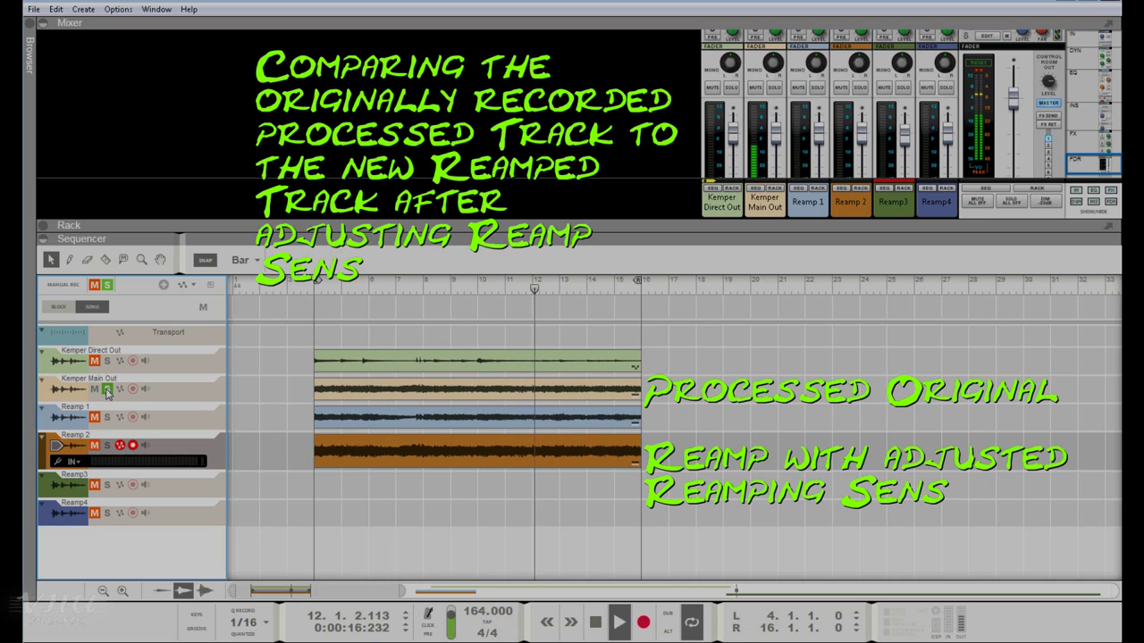
pyautogui.click(106, 390)
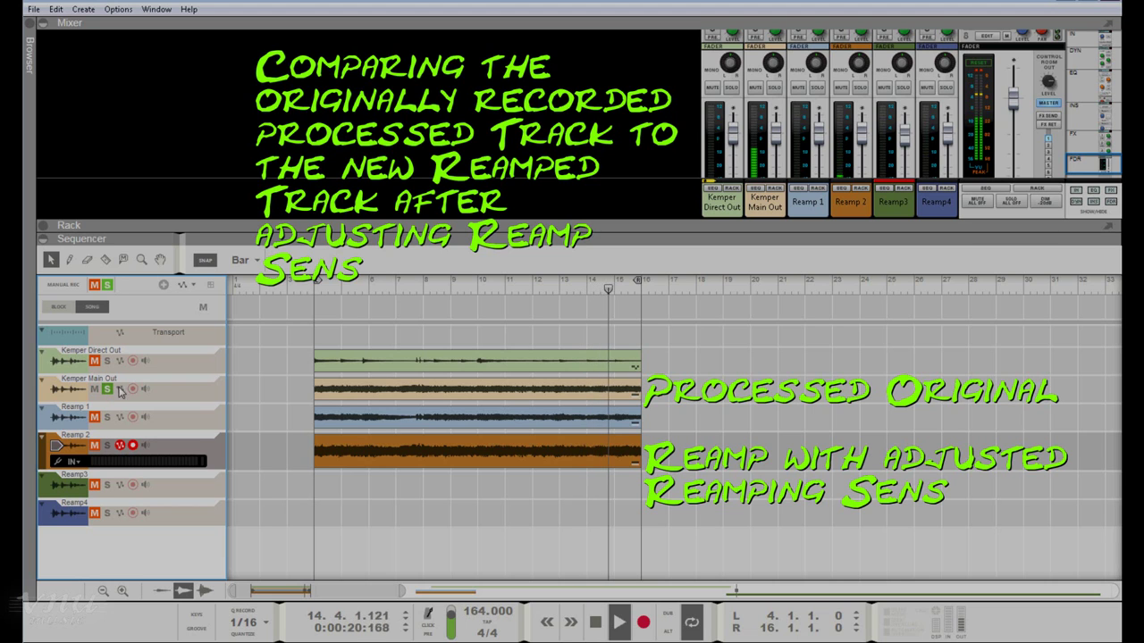
pyautogui.click(107, 390)
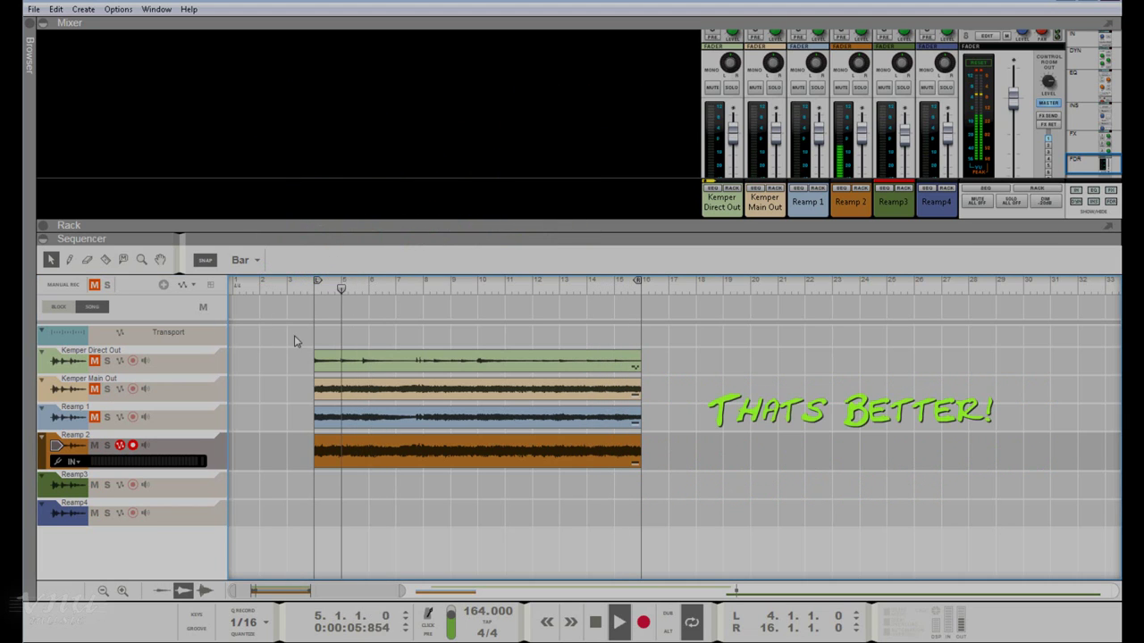
pyautogui.click(106, 390)
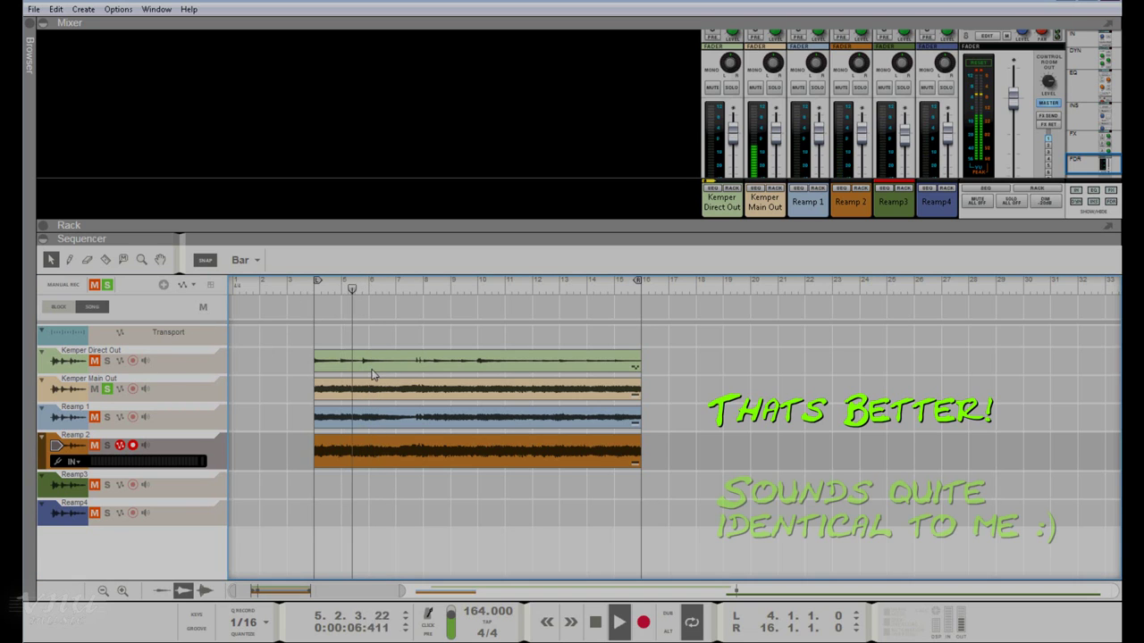
pyautogui.click(107, 389)
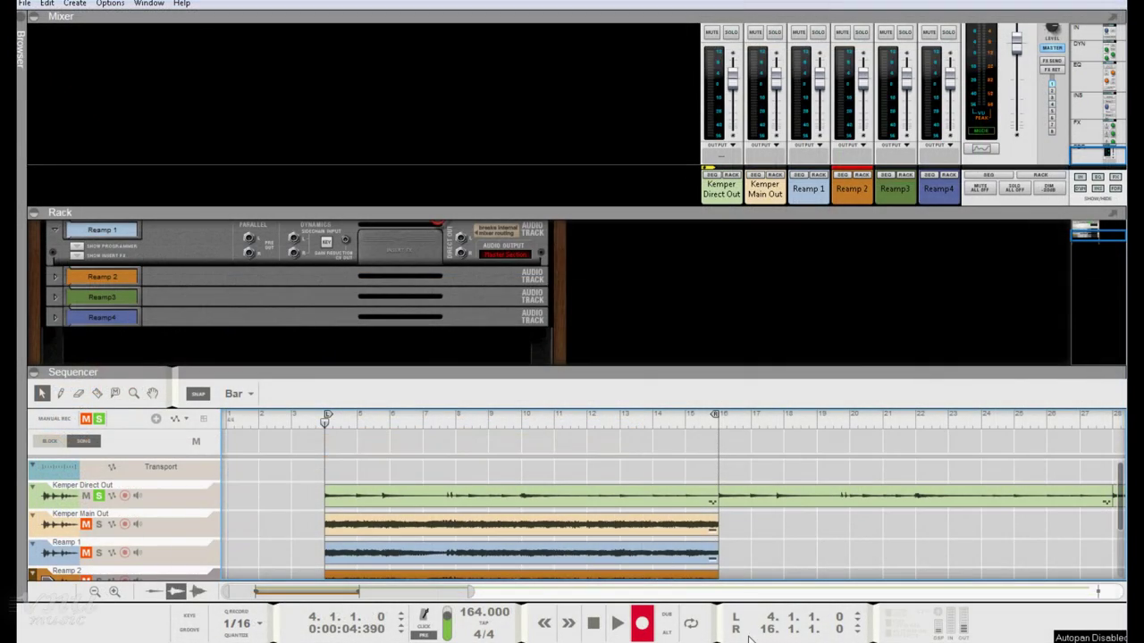
# Step: Start recording and, in Rig Manager, load WD - Metalbass drive, UWE - 1974 B 335, UWE - Amp Pig Bass and UWE - TM E 335 in turn
pyautogui.press('space')
pyautogui.hotkey('alt', 'Tab')
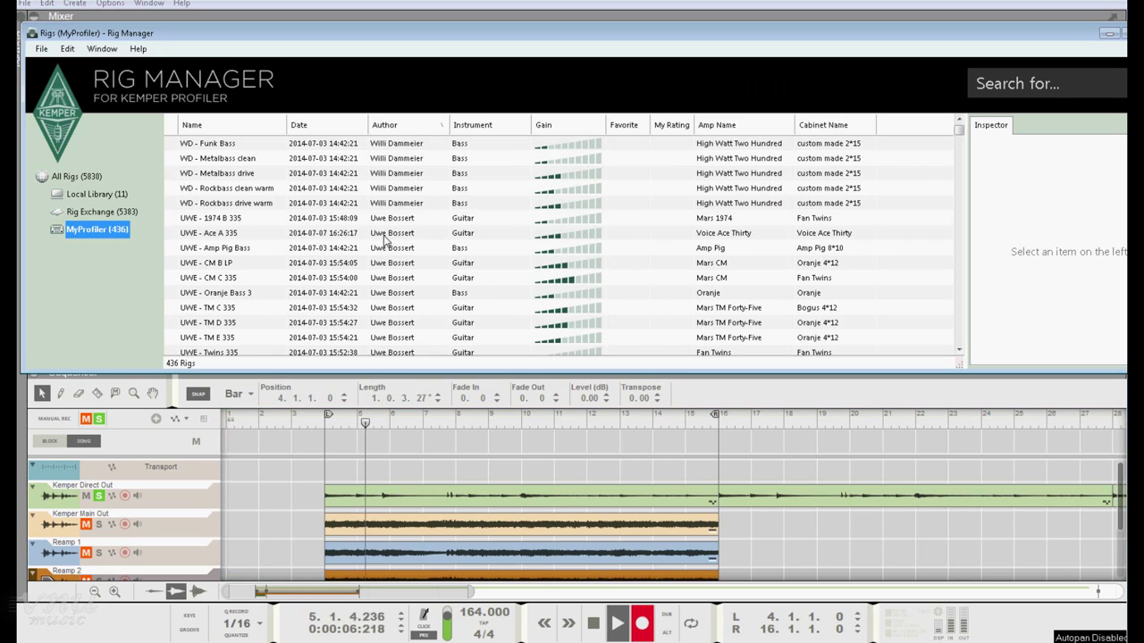
pyautogui.click(218, 175)
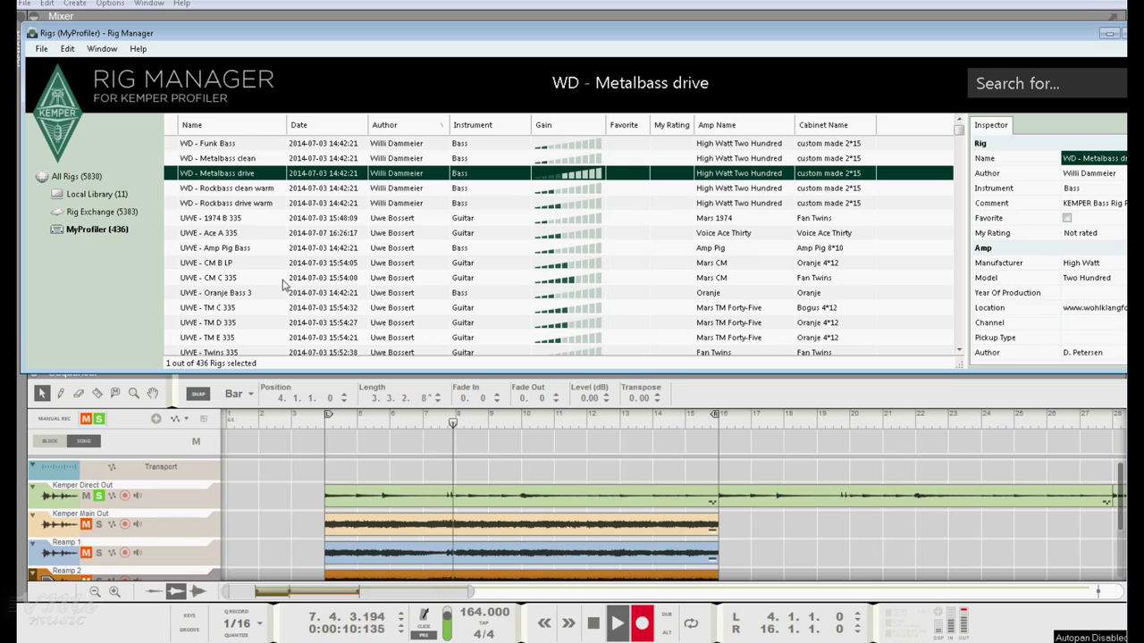
pyautogui.click(226, 221)
pyautogui.scroll(-2, 215, 183)
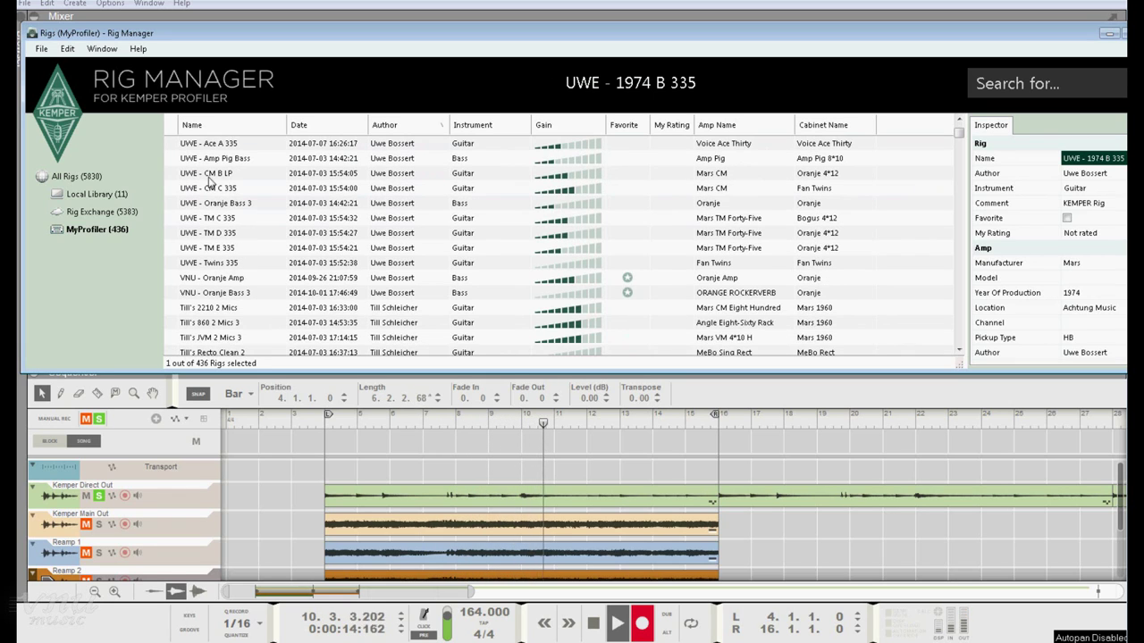
pyautogui.click(215, 158)
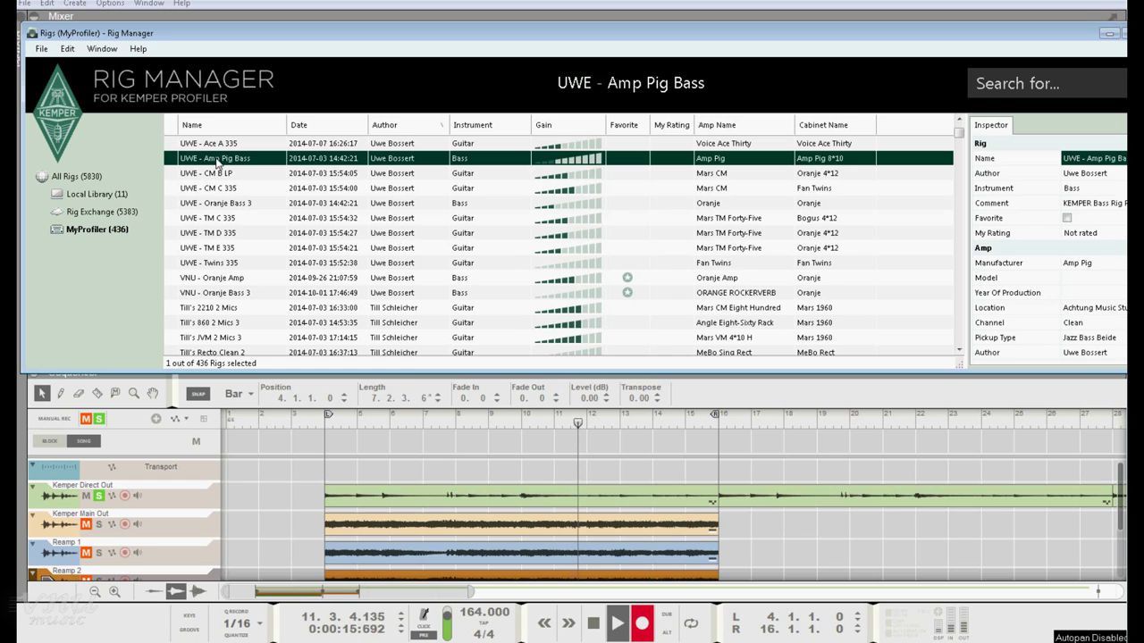
pyautogui.click(224, 248)
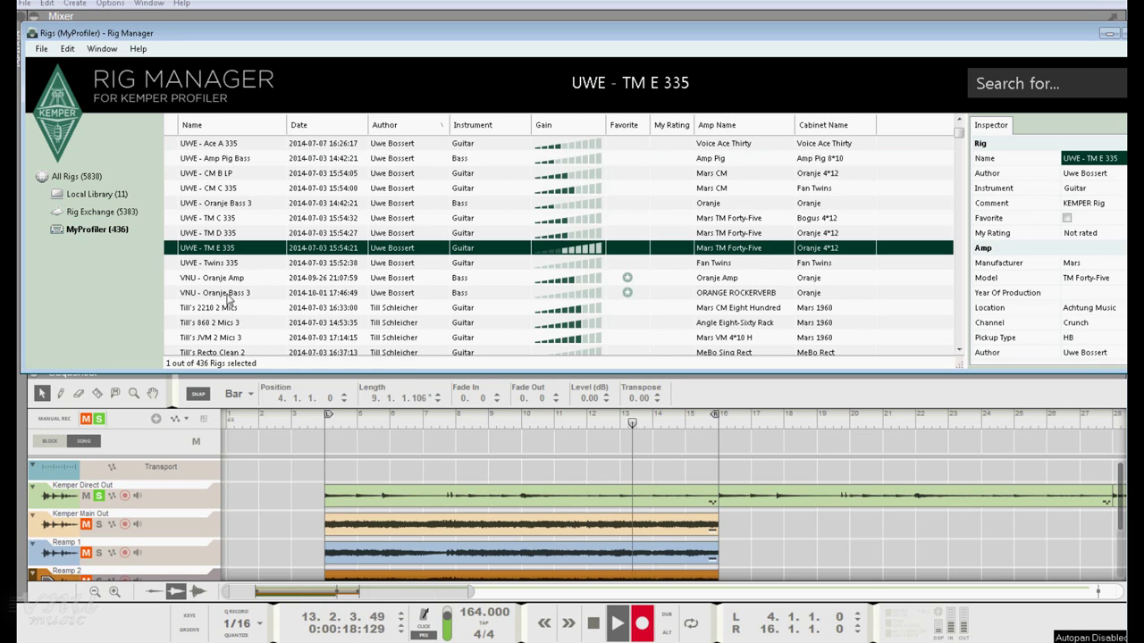
# Step: Load the rigs Till's 2210 2 Mics, Till's Recto Clean 2, Till's Recto Modern 3 and Till's Recto RAW 2 in turn while recording
pyautogui.click(232, 308)
pyautogui.scroll(-3, 250, 298)
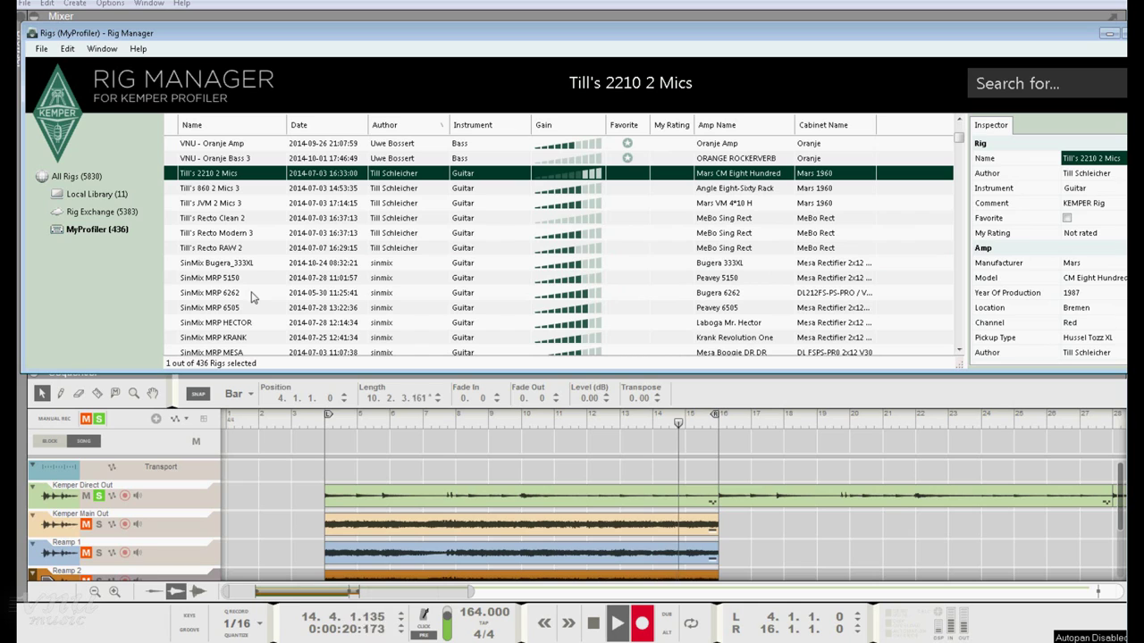
pyautogui.click(228, 219)
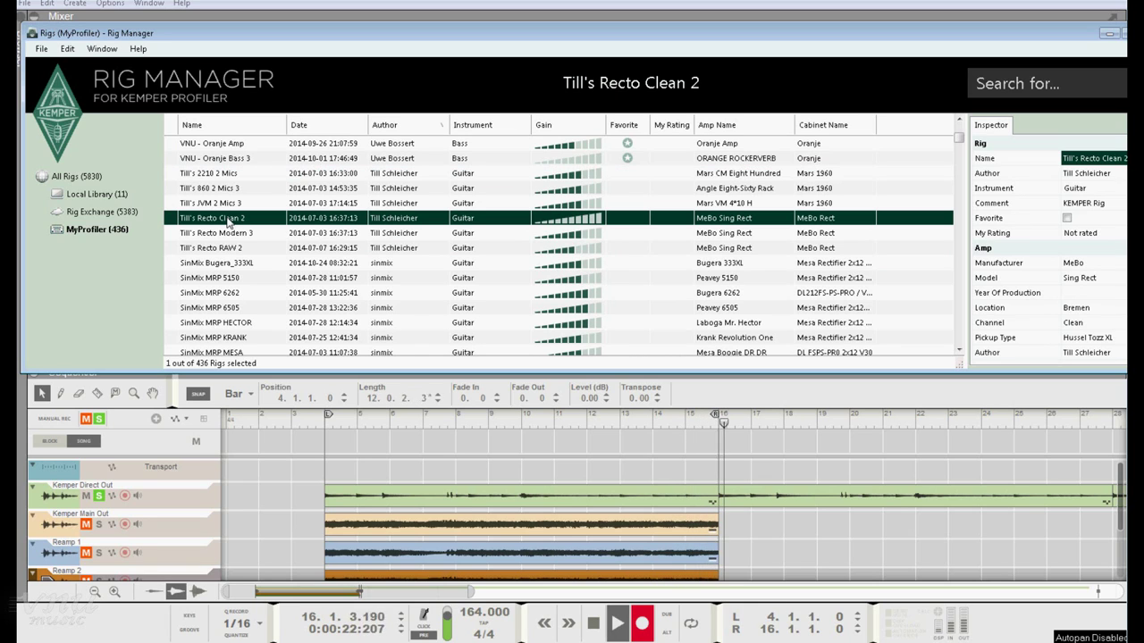
pyautogui.click(237, 234)
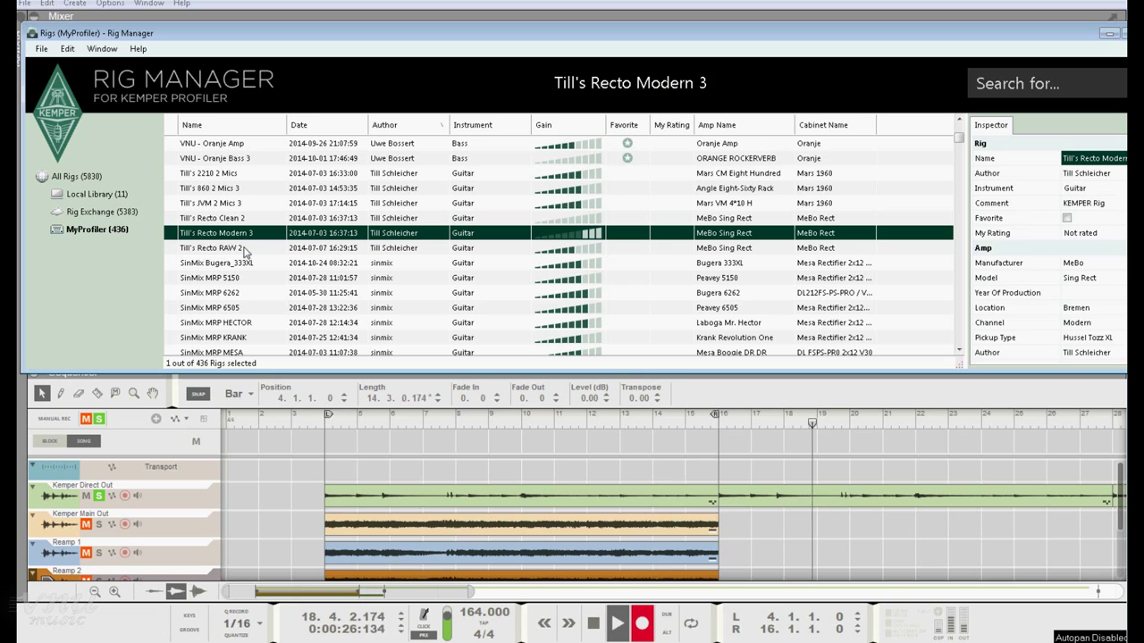
pyautogui.click(238, 248)
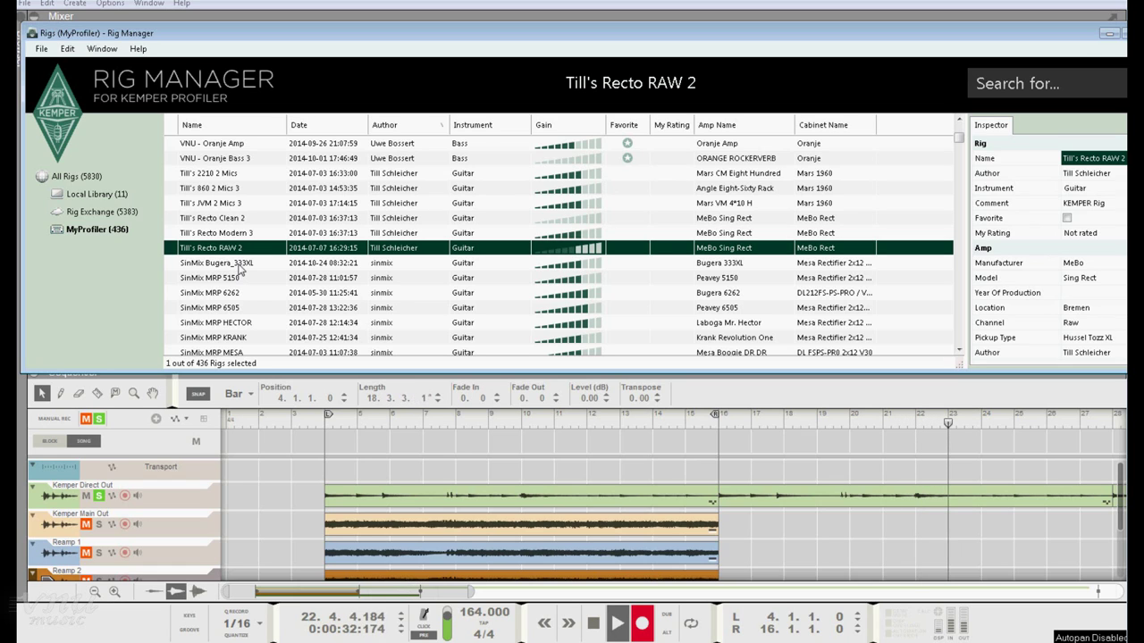
# Step: Load the rigs SinMix Bugera_333XL, SinMix MRP 6262, Fischers CAE 100 OD1 and Fischers Rock Fux OD3 in turn while recording
pyautogui.click(238, 267)
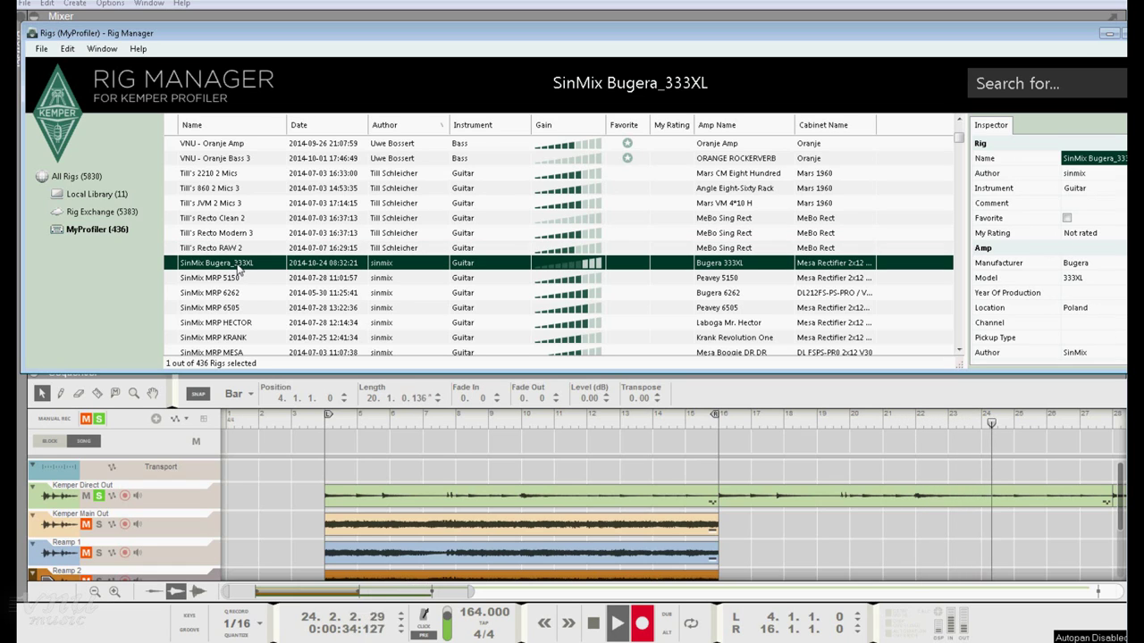
pyautogui.click(225, 293)
pyautogui.scroll(-5, 273, 291)
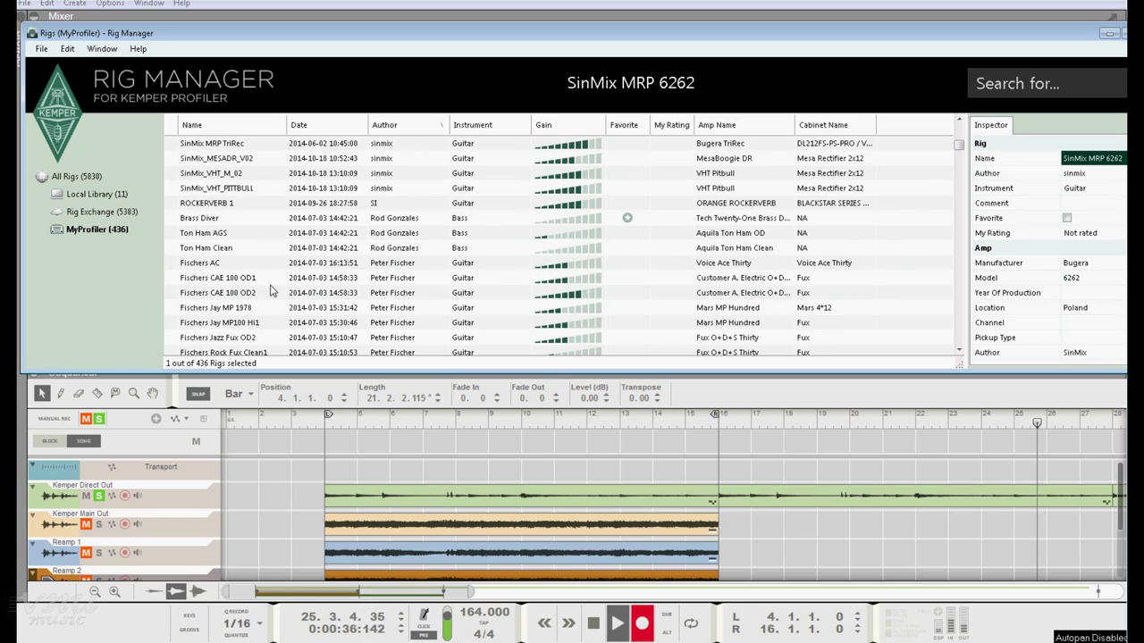
pyautogui.click(269, 278)
pyautogui.scroll(-3, 268, 278)
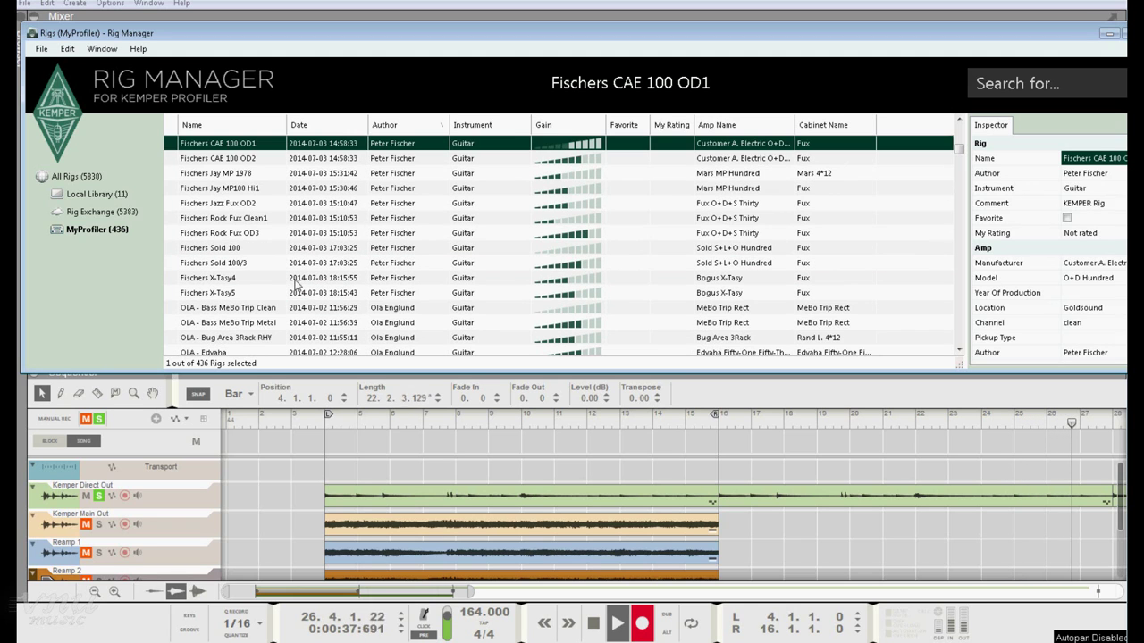
pyautogui.click(225, 234)
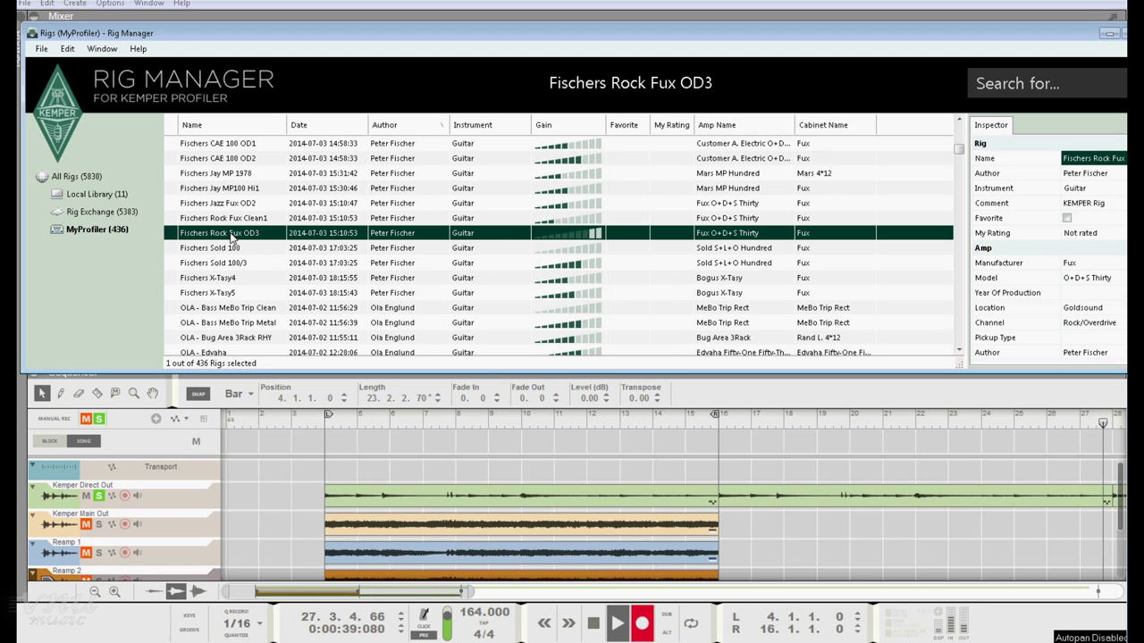
# Step: Load OLA - Bass MeBo Trip Clean, OLA - Bug Area 3Rack RHY, OLA - Edvaha and OLA - Mars VM RHY in turn while recording
pyautogui.click(231, 309)
pyautogui.scroll(-3, 265, 314)
pyautogui.click(242, 206)
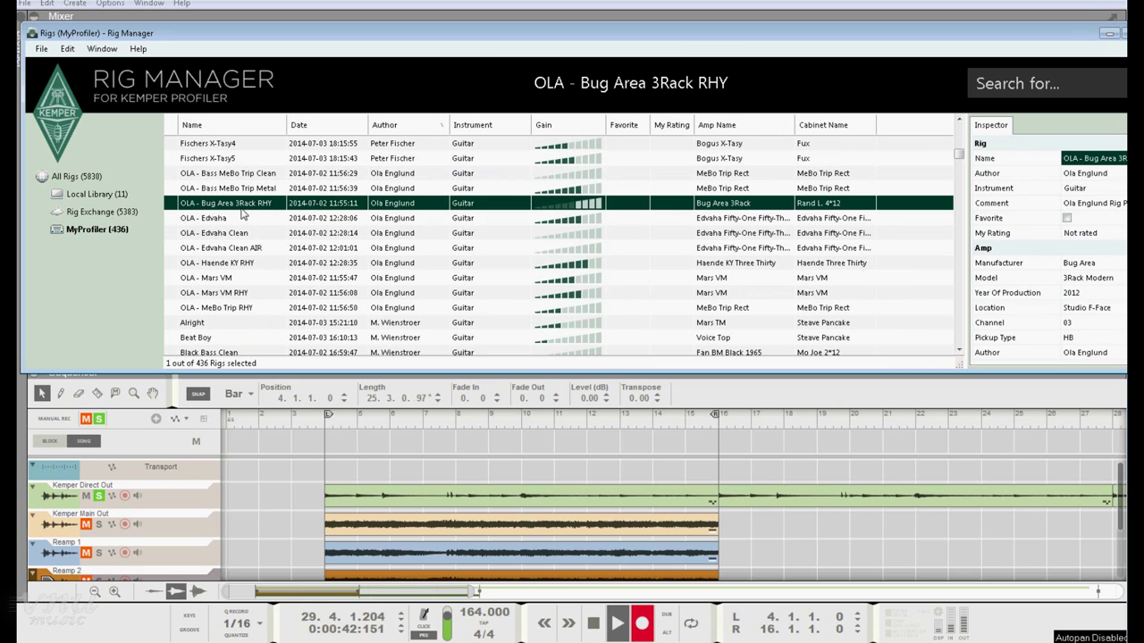
pyautogui.click(226, 219)
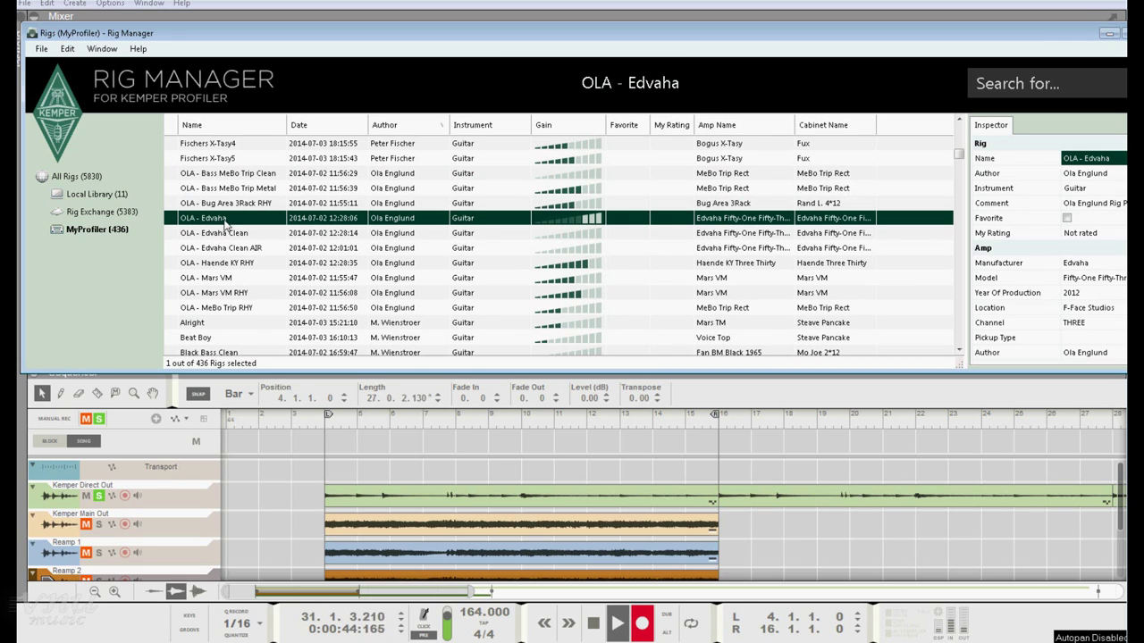
pyautogui.click(239, 295)
# Step: Load the rigs S.Mehl 50 Scooped, S.Mehl D. Mod Cr and Steave Clean in turn while recording
pyautogui.scroll(-5, 240, 298)
pyautogui.click(239, 295)
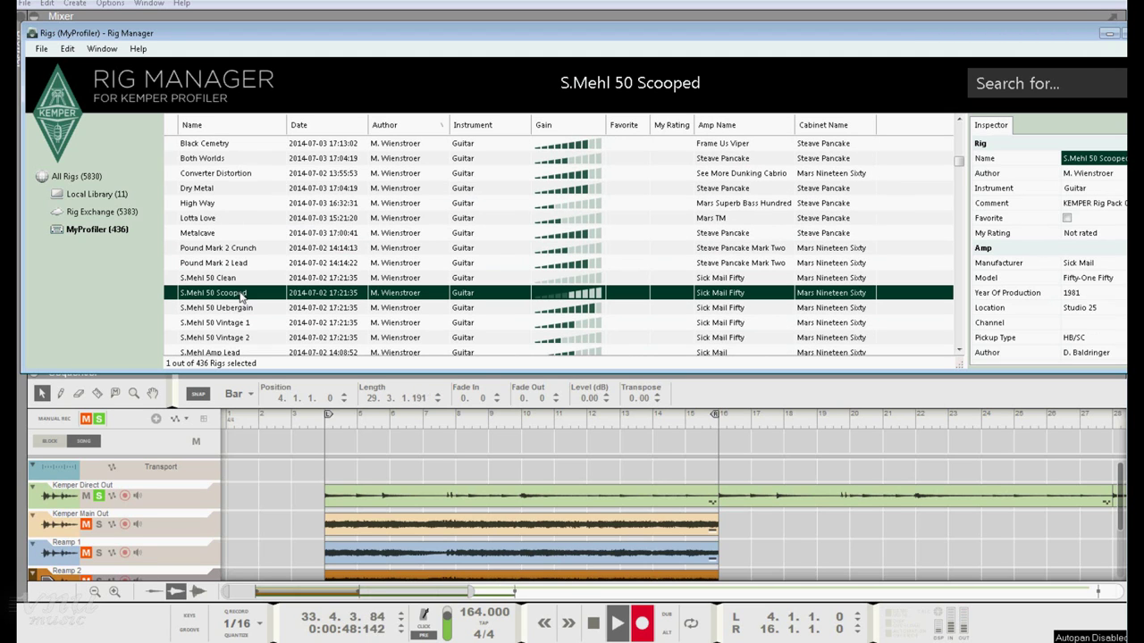
pyautogui.scroll(-3, 241, 297)
pyautogui.click(214, 234)
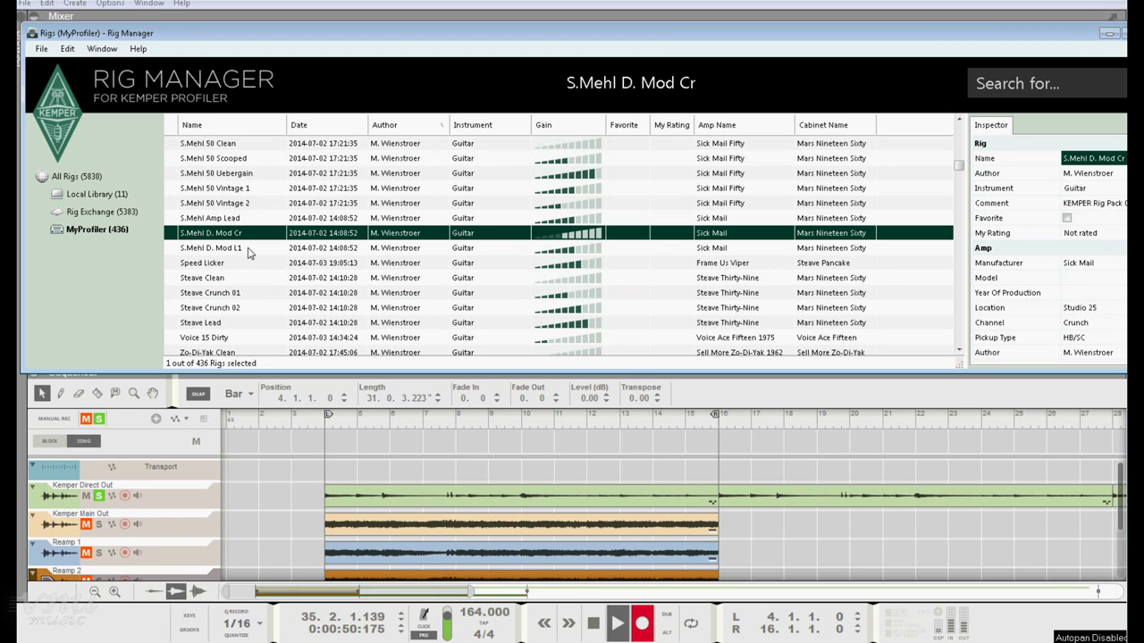
pyautogui.click(225, 280)
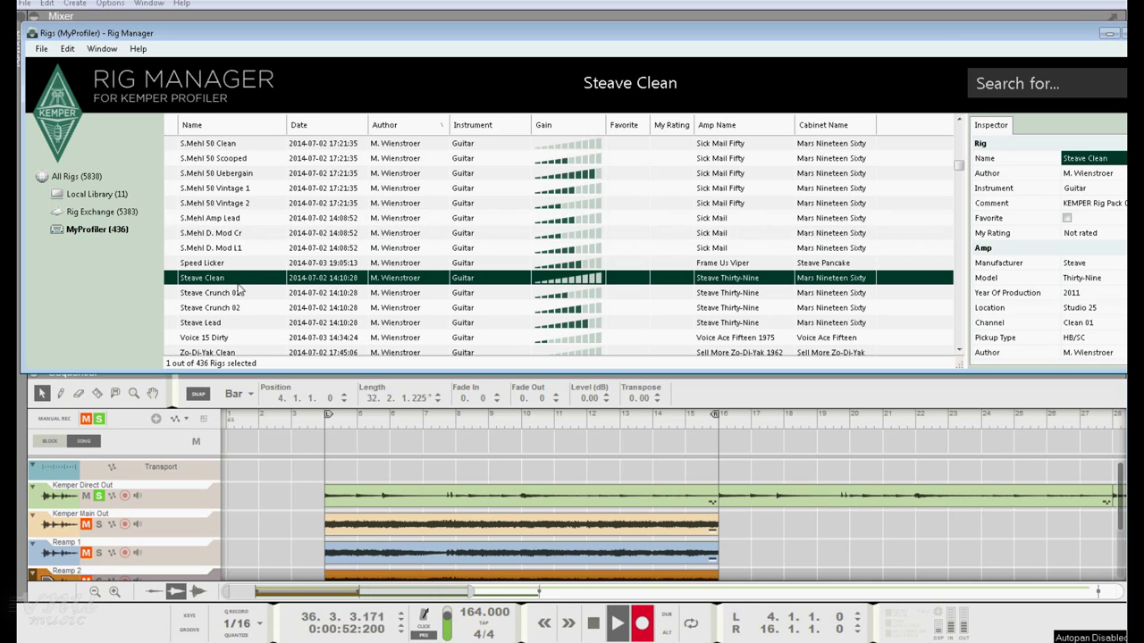
# Step: Load the rigs Acoustic B, Acoustic E, Zo-Di-Yak Crunch 2 and Black Snake in turn while recording
pyautogui.scroll(-3, 223, 263)
pyautogui.click(212, 250)
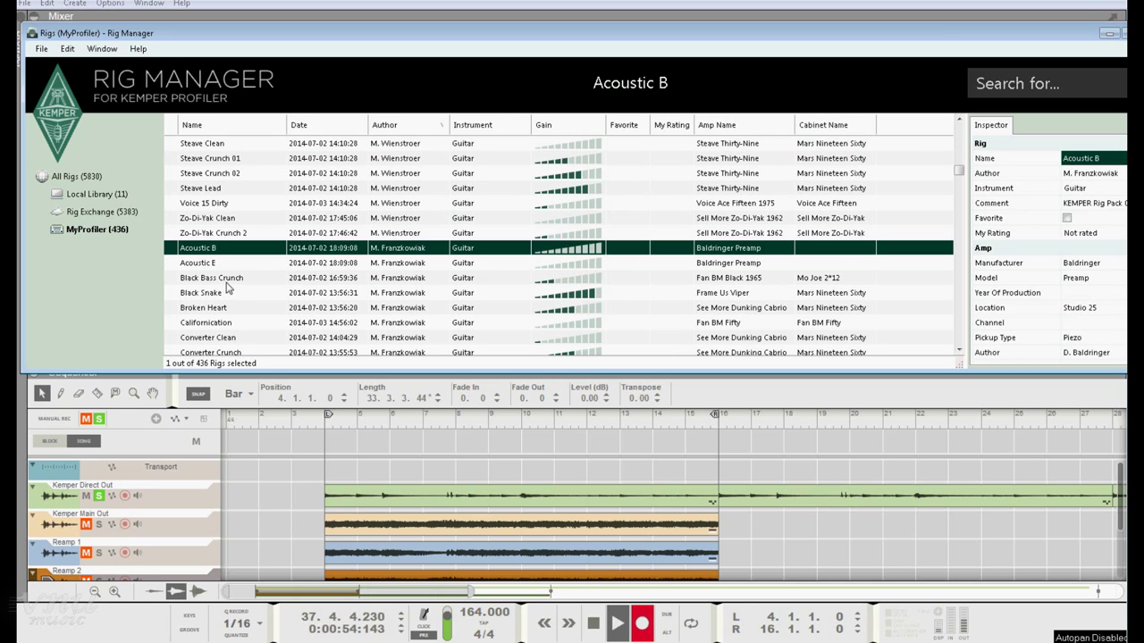
pyautogui.click(212, 263)
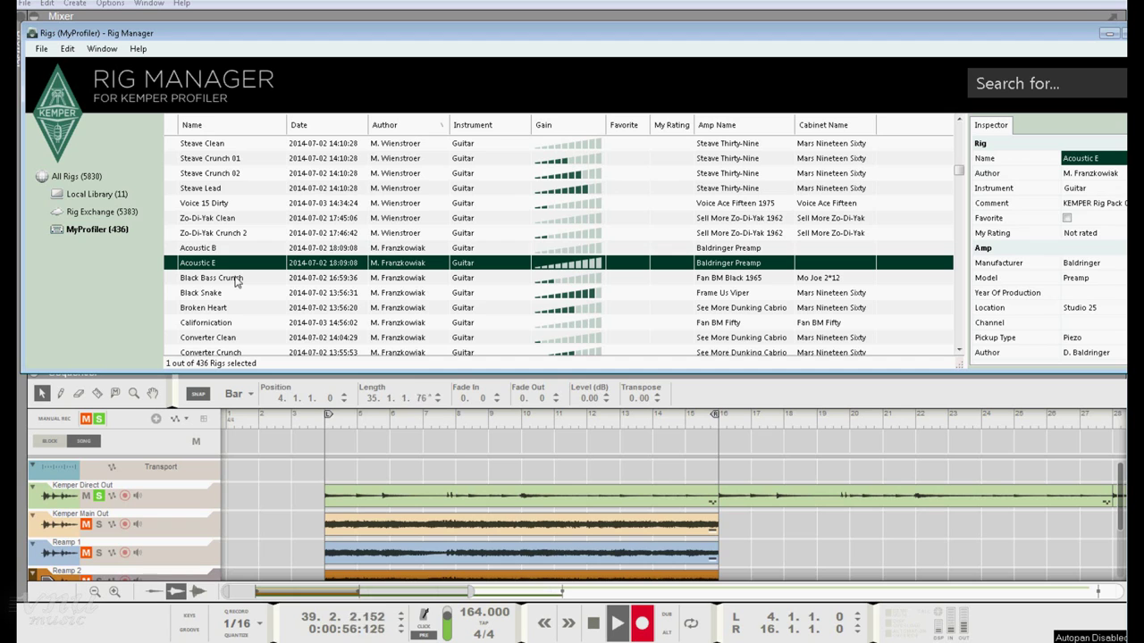
pyautogui.click(229, 234)
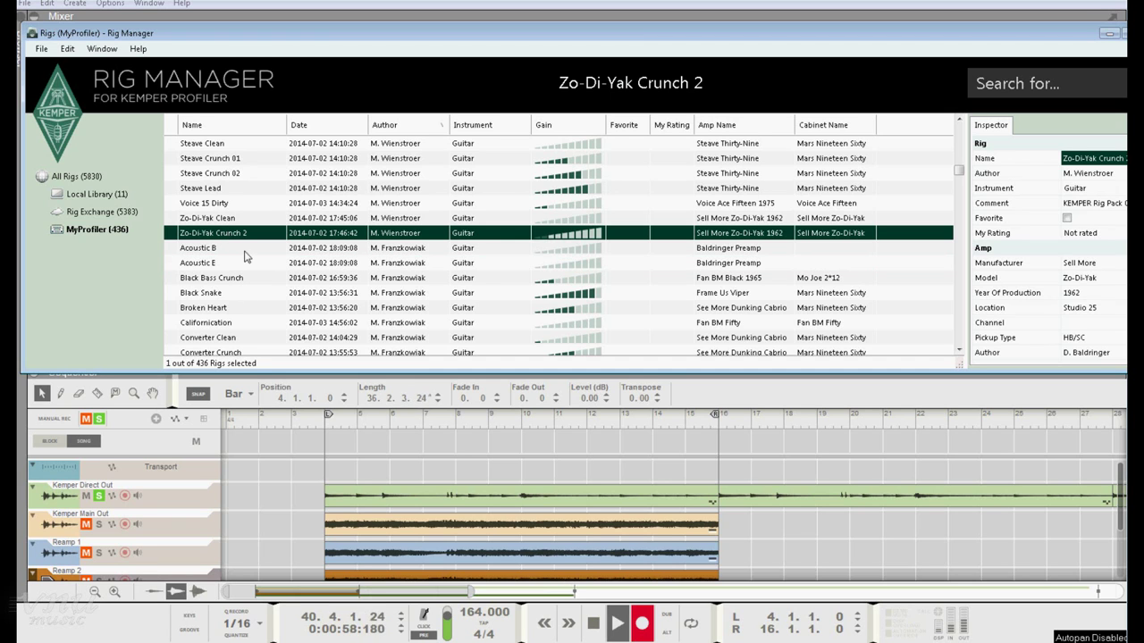
pyautogui.click(215, 294)
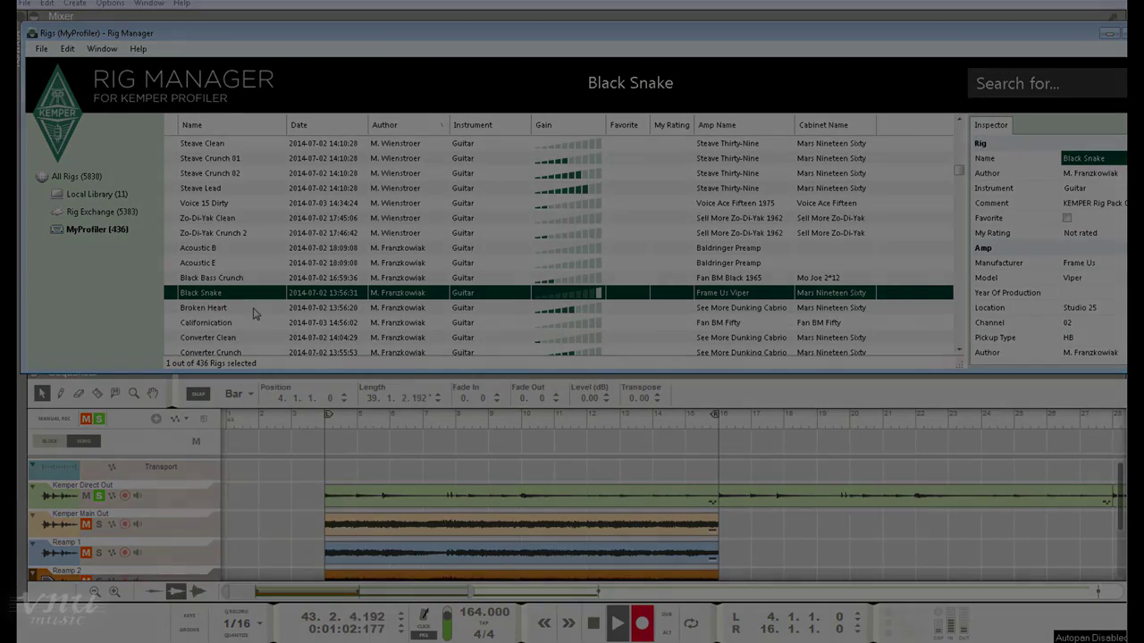